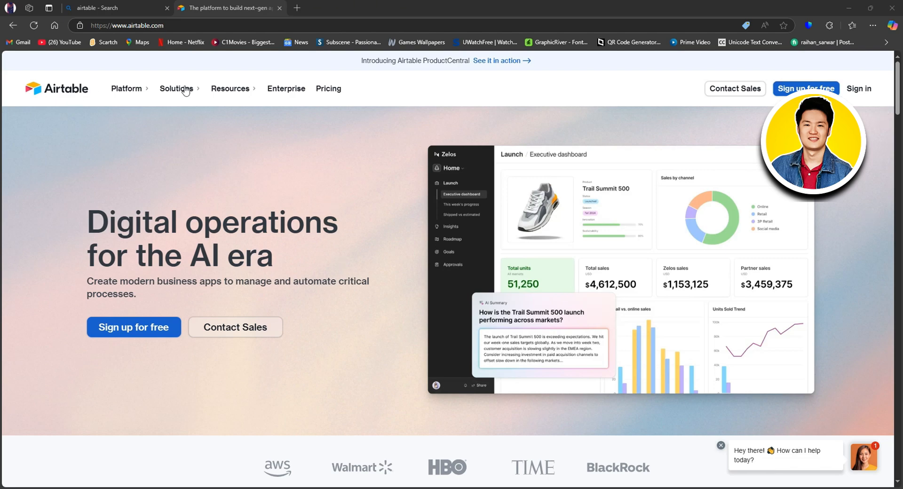
- Open Pricing in a new tab, review the Free, Team, Business and Enterprise Scale plans, then return to the homepage tab
right_click(324, 87)
left_click(348, 94)
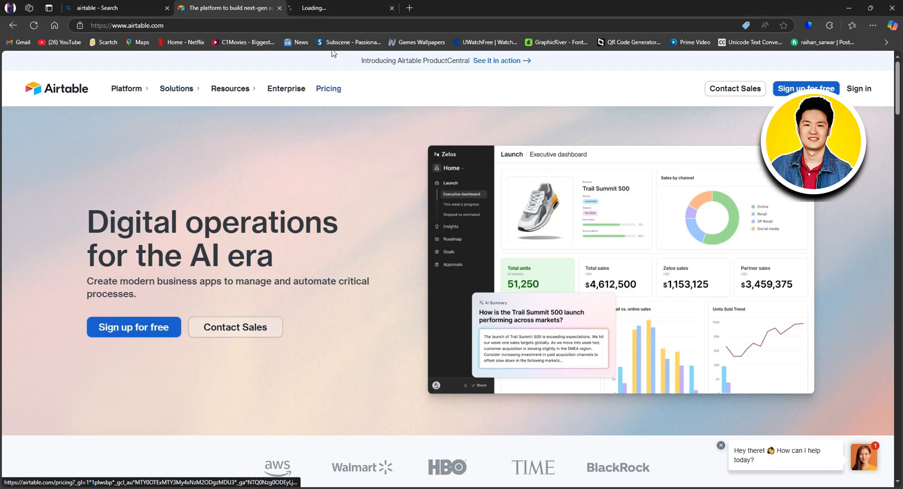
left_click(327, 9)
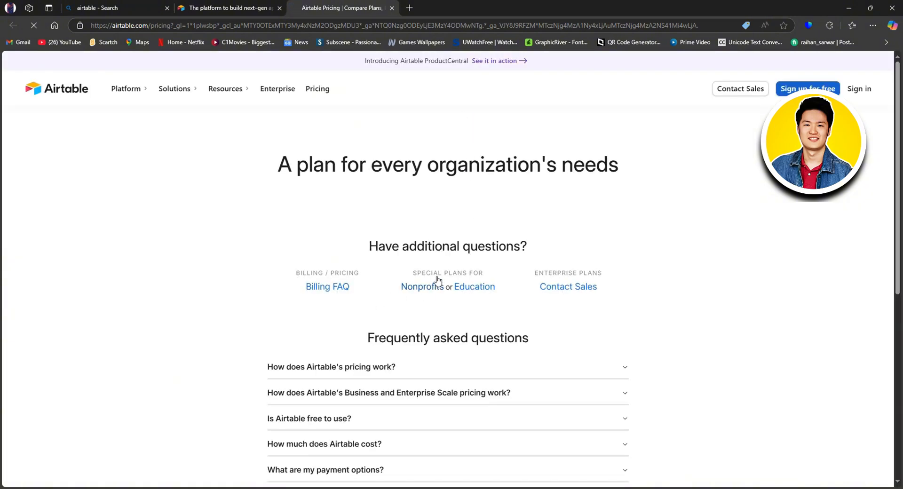
scroll(473, 258, "down", 1)
scroll(329, 234, "down", 1)
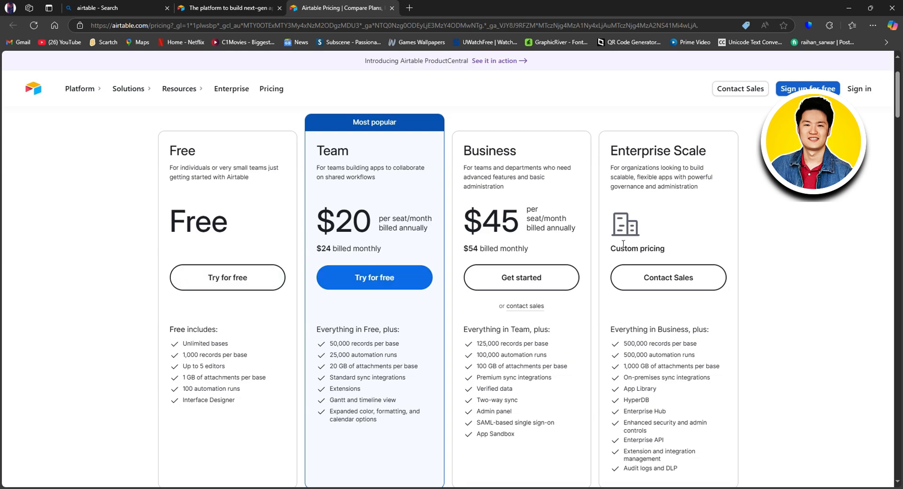
left_click(258, 6)
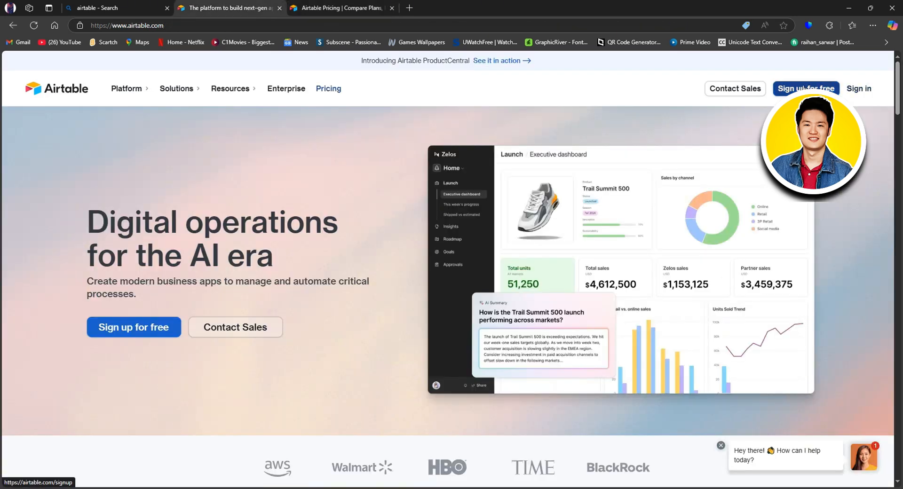
- Create a free Airtable account through Continue with Google and confirm the Google sign-in
left_click(807, 88)
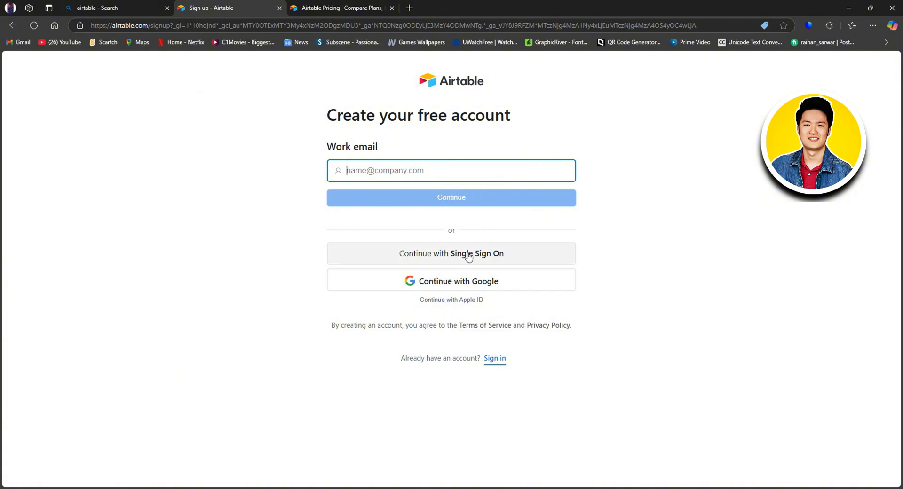
left_click(468, 283)
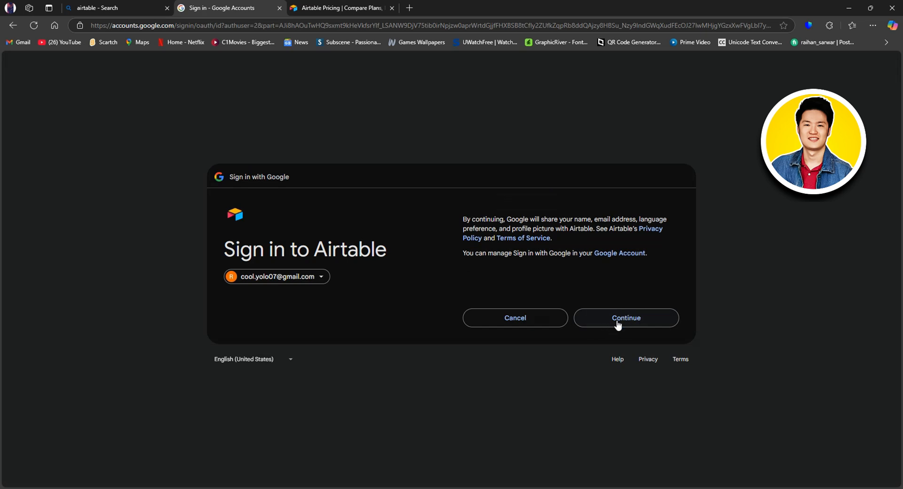
left_click(618, 318)
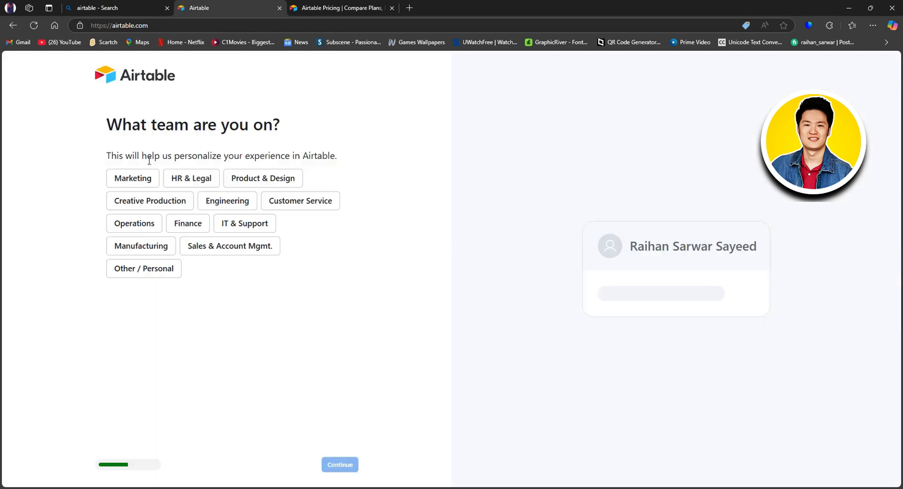
- Choose Creative Production as the team and skip inviting teammates
left_click(269, 182)
left_click(176, 201)
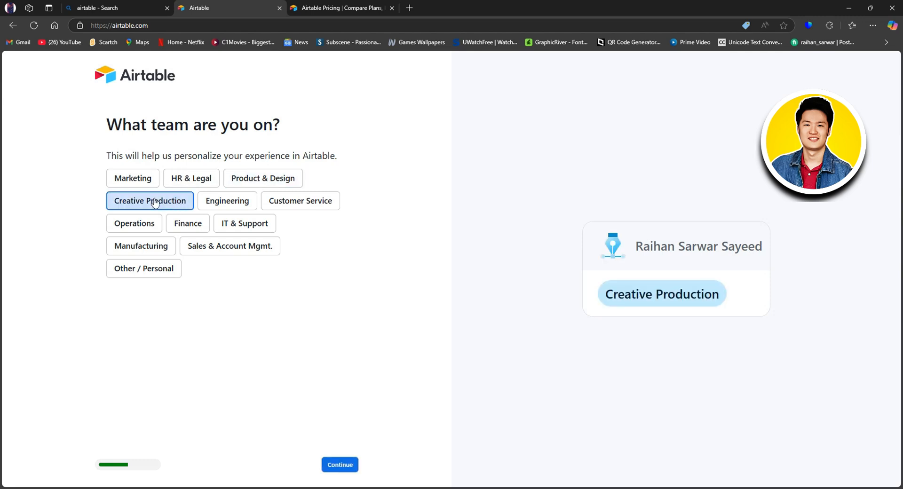
left_click(340, 464)
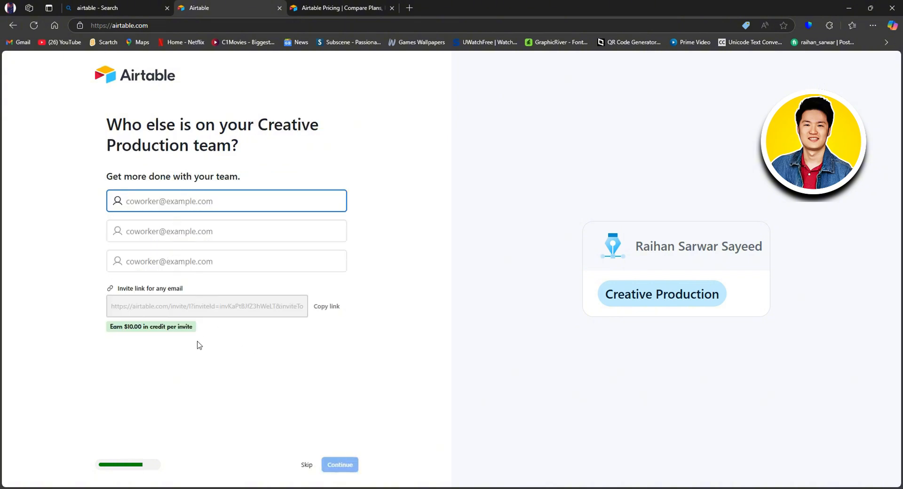
left_click(306, 466)
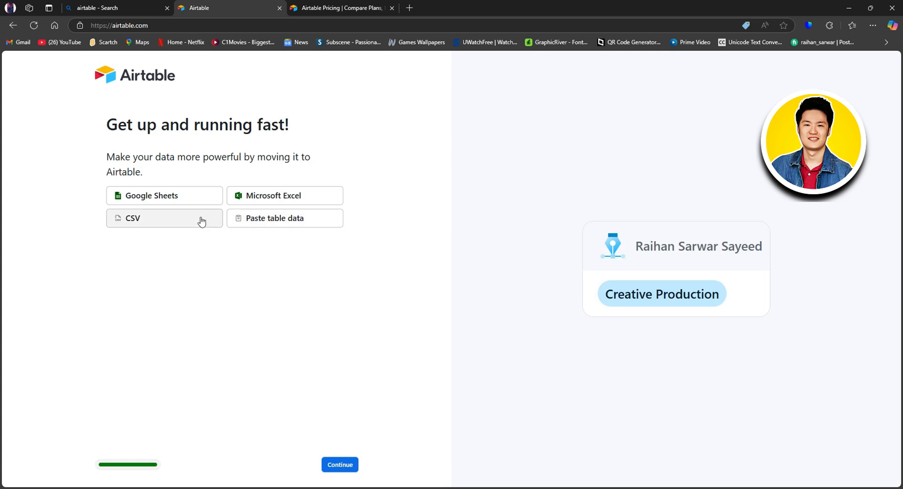
- Look at the Google Sheets import, close it, and continue without importing data
left_click(201, 200)
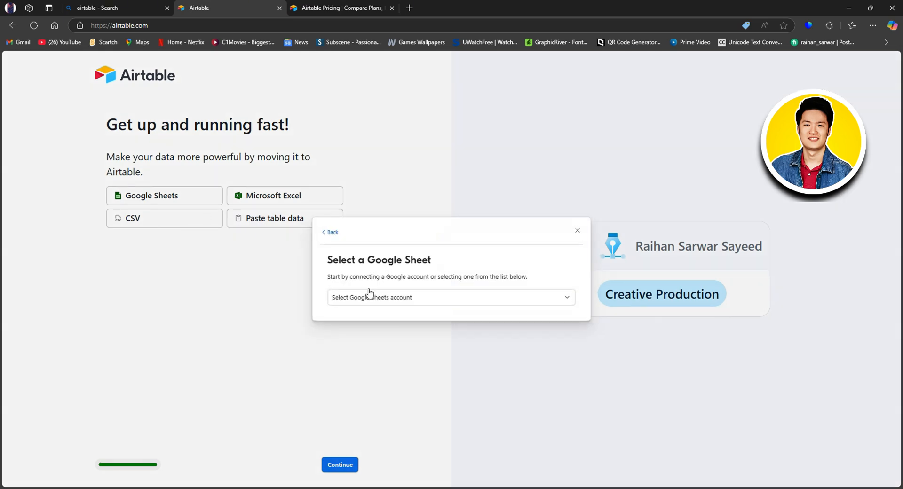
left_click(388, 298)
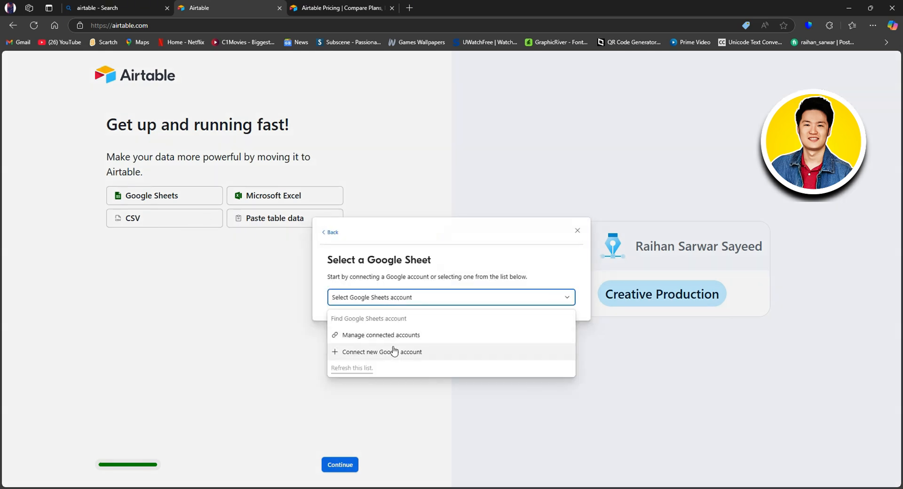
left_click(289, 365)
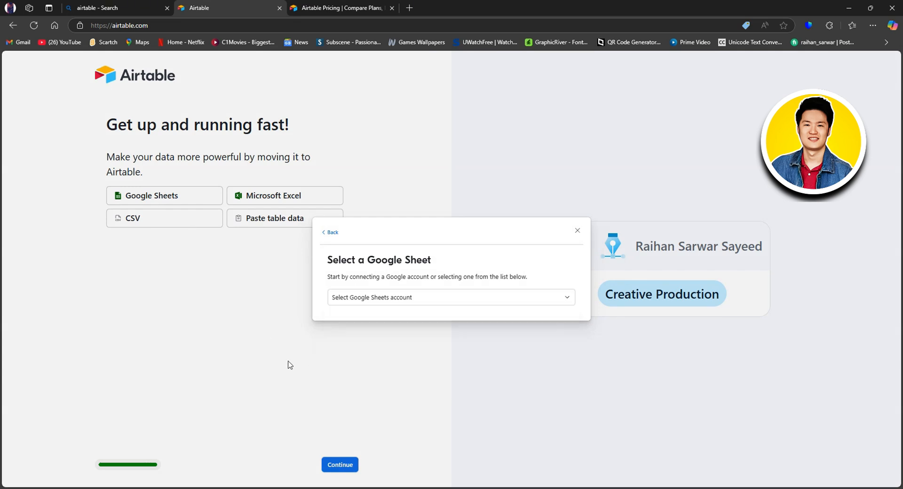
left_click(289, 365)
left_click(340, 465)
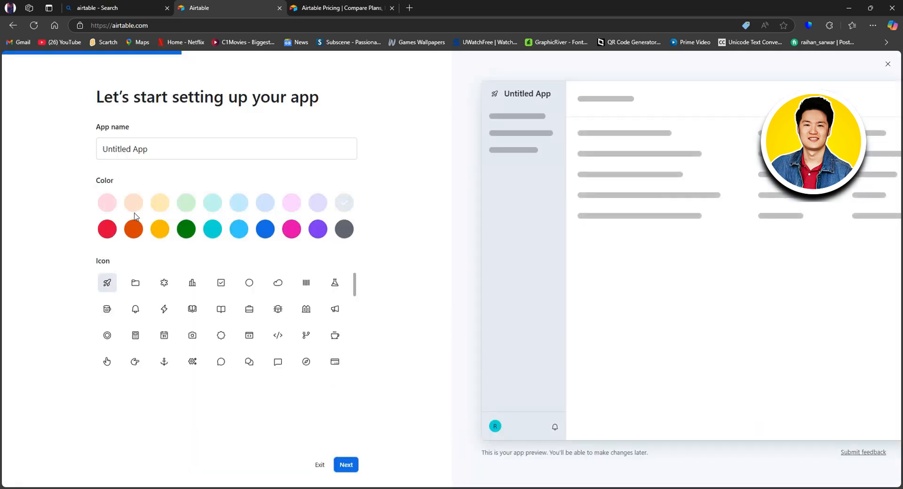
- Give the Untitled App a lightning icon and a red colour, then go to the next step
left_click(157, 149)
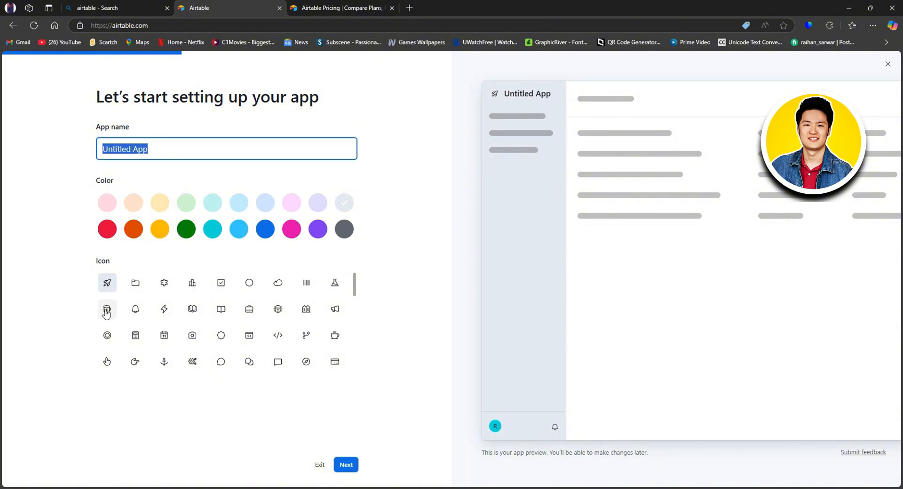
left_click(165, 310)
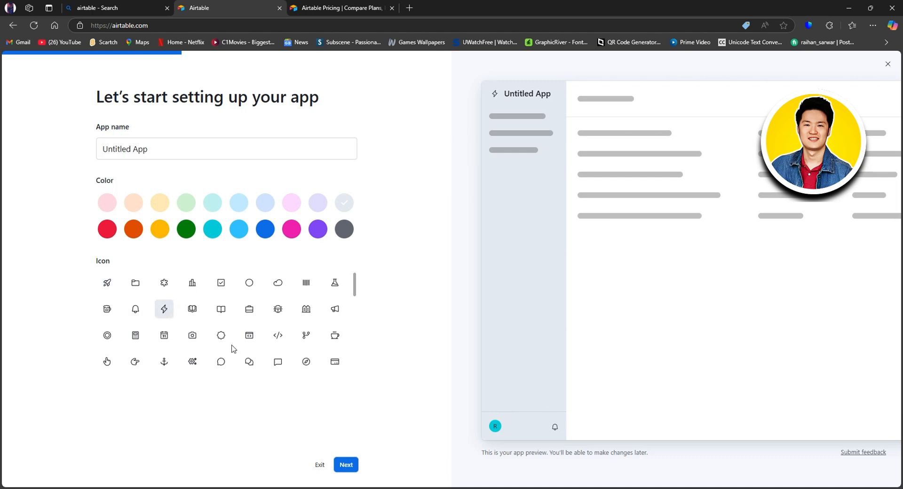
left_click(111, 230)
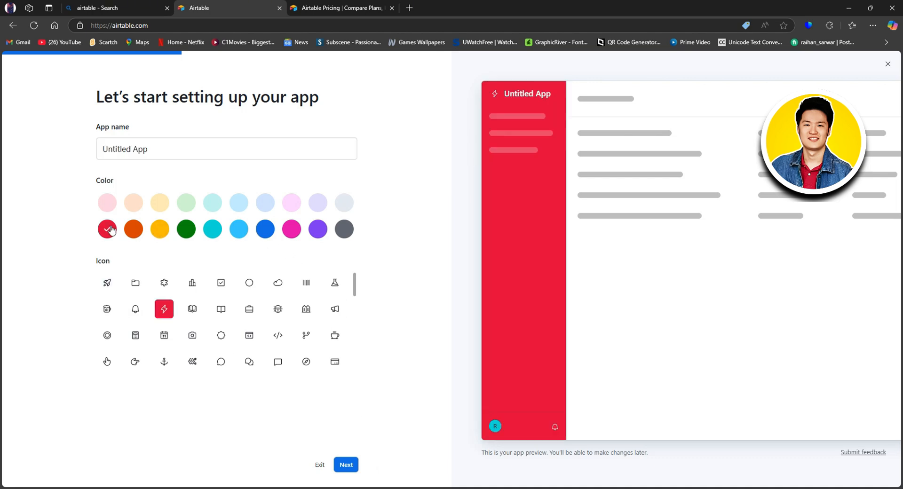
left_click(349, 465)
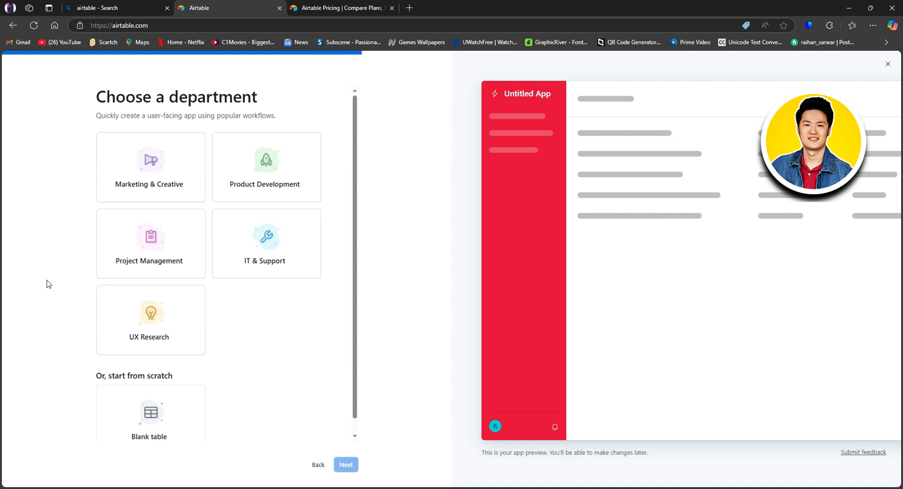
- Choose Project Management as the department
scroll(115, 256, "down", 1)
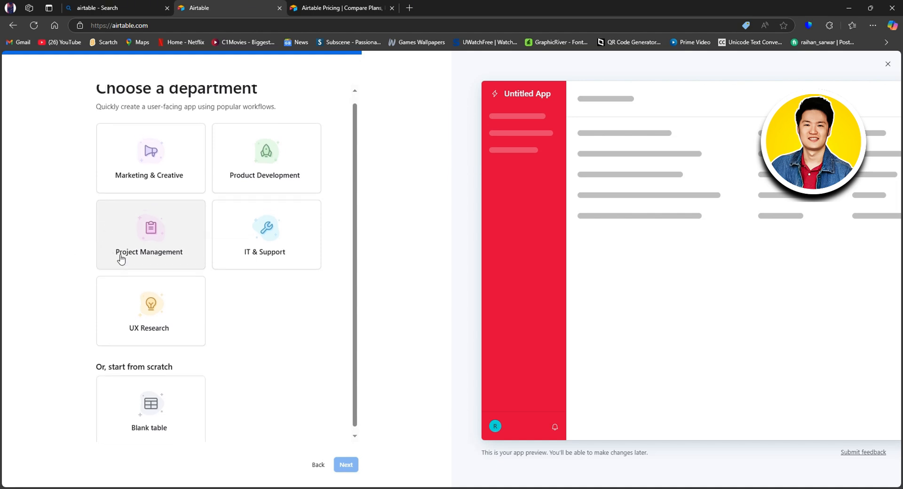
scroll(121, 258, "up", 1)
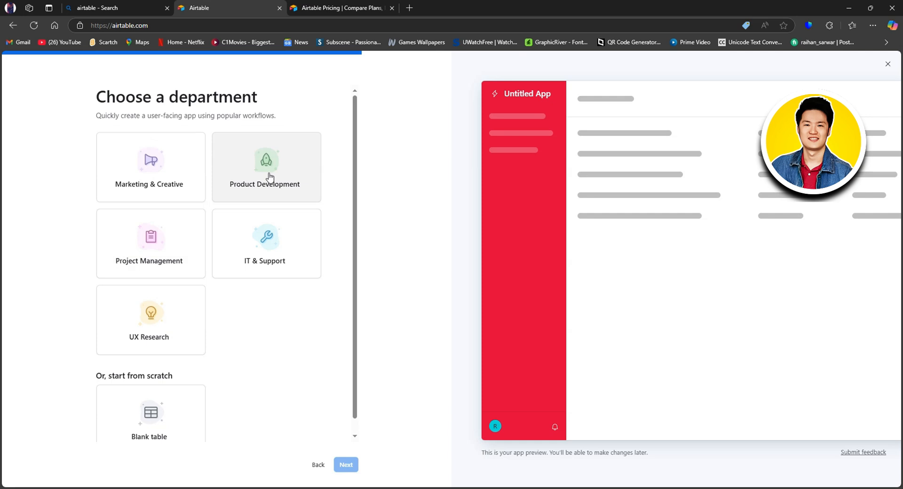
left_click(150, 245)
left_click(350, 465)
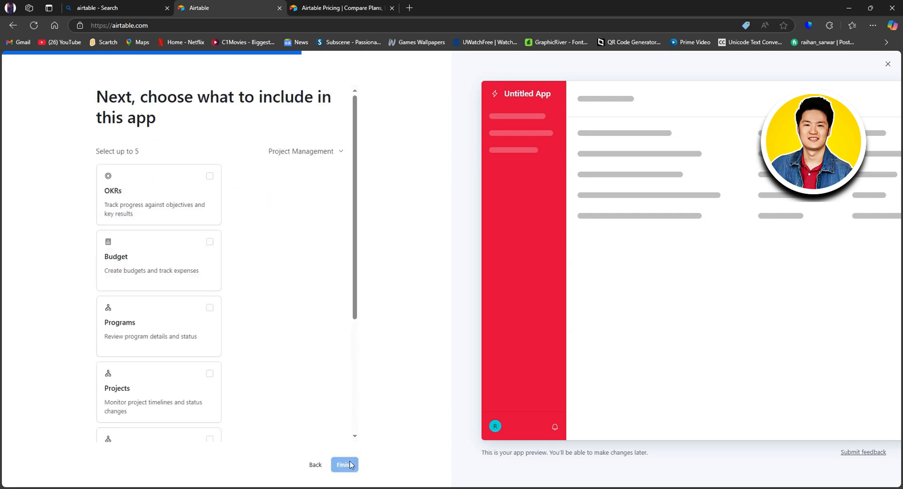
- Include Tasks and Projects as modules in the app
scroll(134, 263, "down", 4)
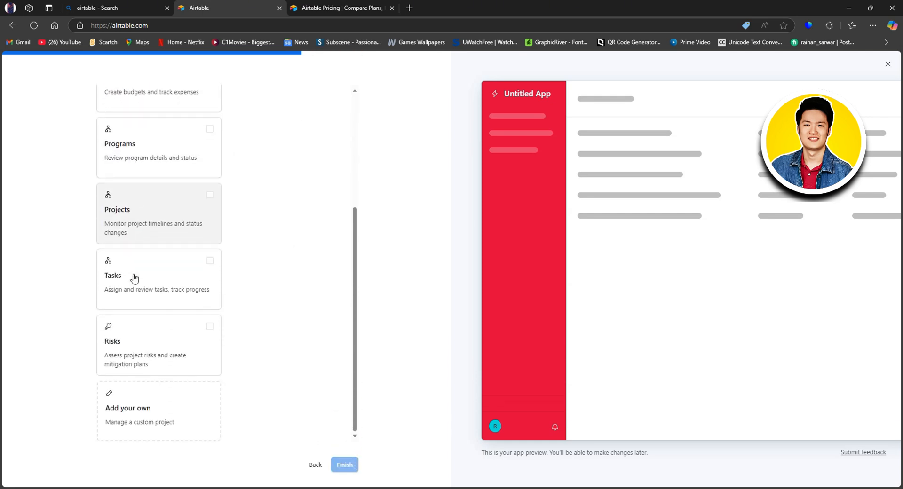
scroll(134, 279, "up", 4)
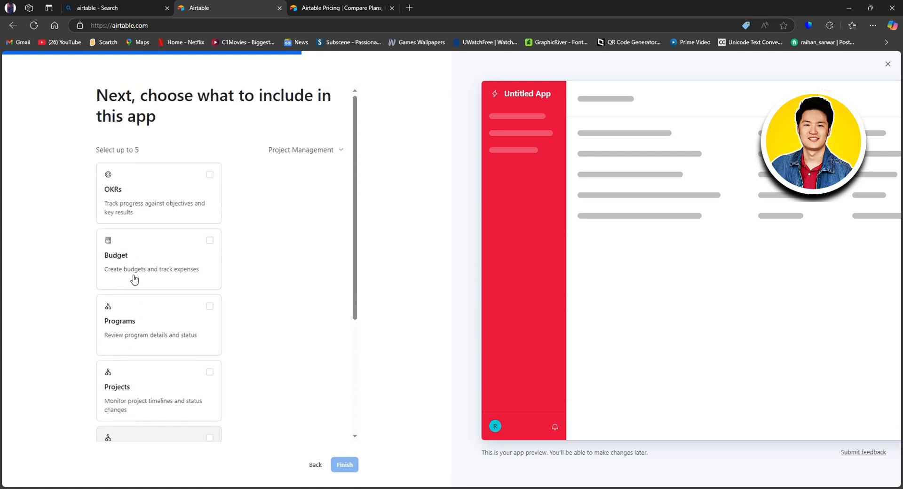
scroll(190, 320, "down", 4)
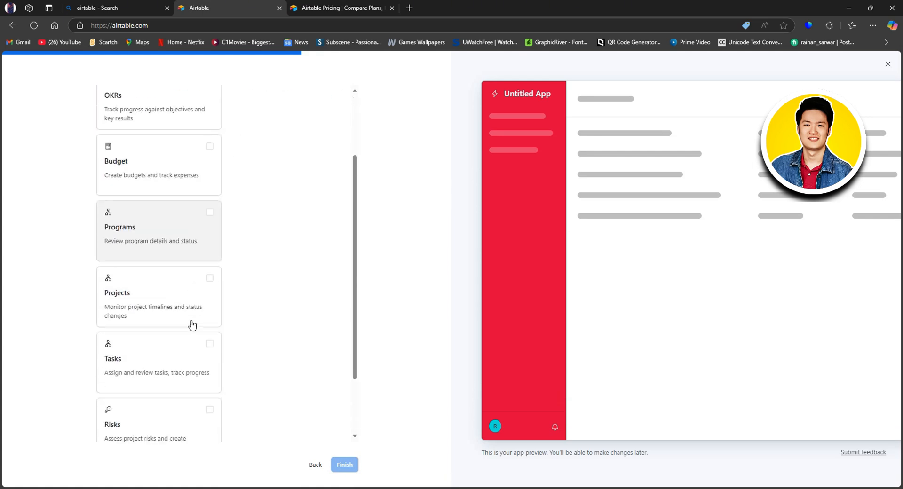
left_click(191, 395)
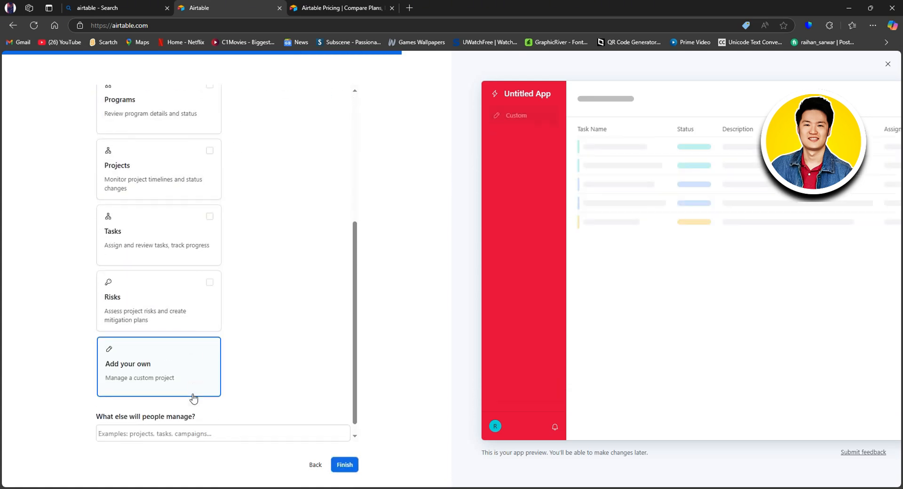
left_click(348, 472)
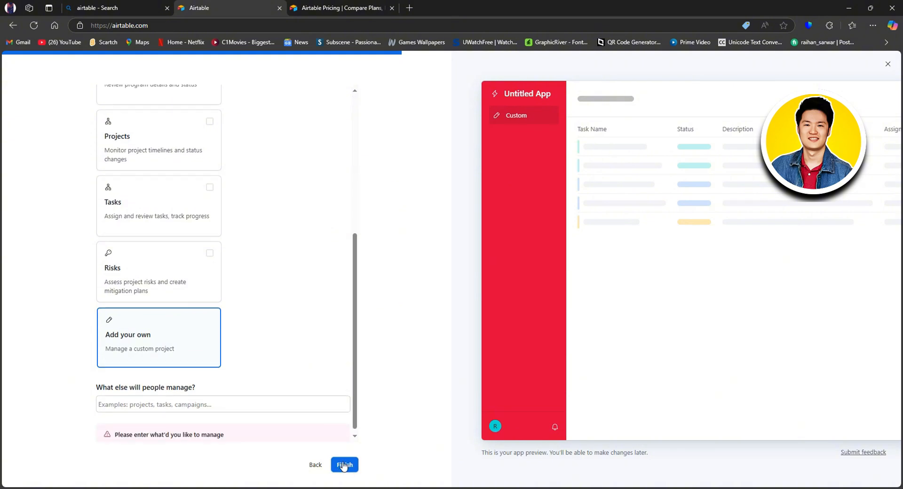
left_click(149, 220)
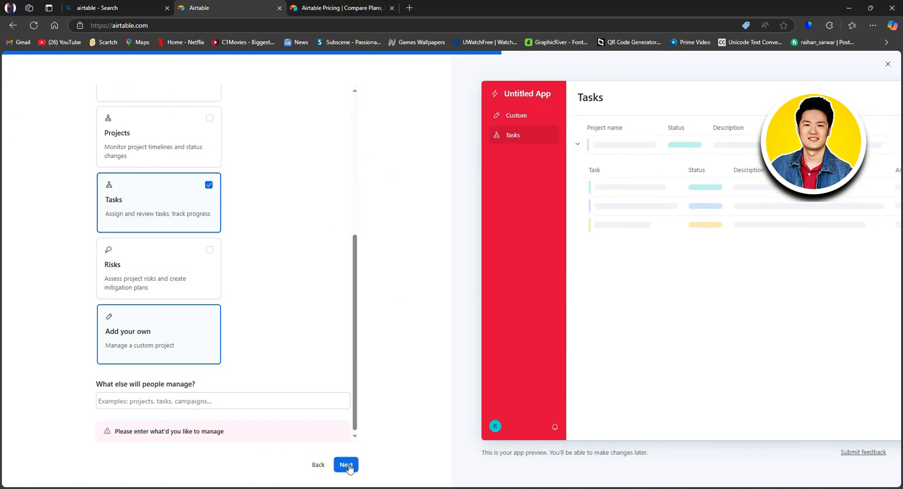
scroll(184, 301, "up", 1)
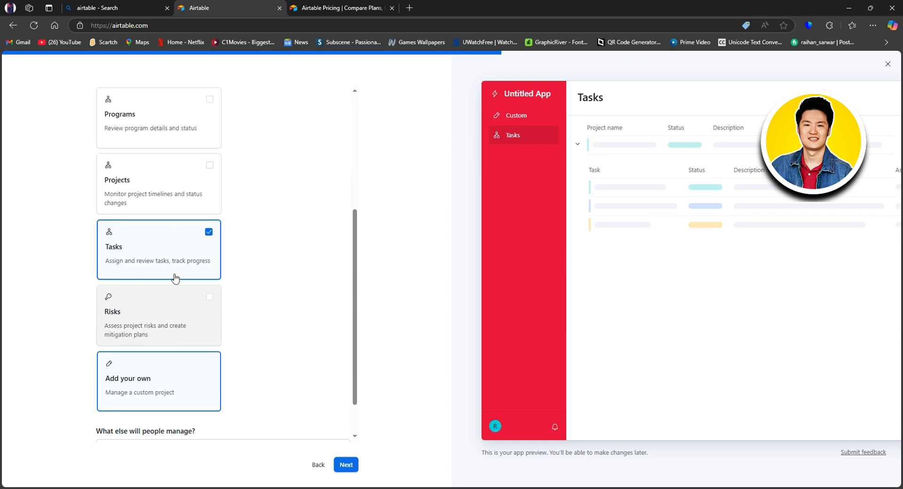
left_click(184, 193)
- Add the Budget and OKRs modules, remove the custom module, and create the app
scroll(176, 235, "up", 2)
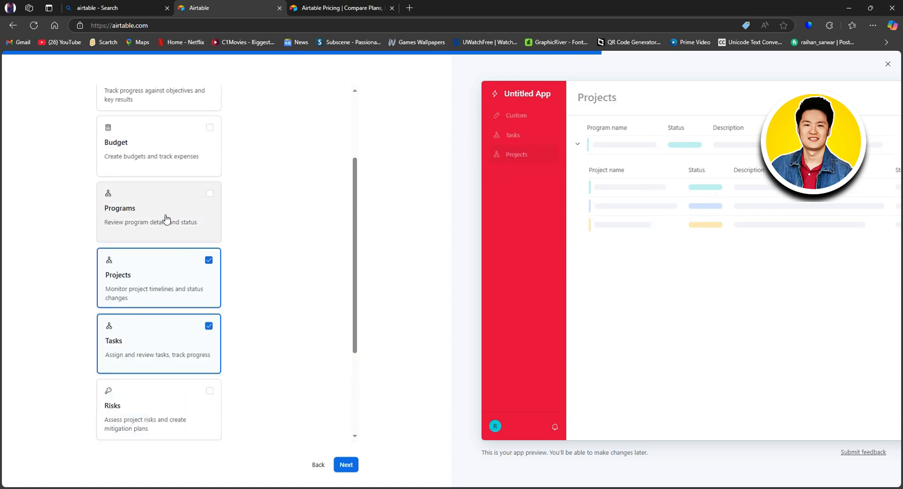
scroll(165, 229, "up", 1)
left_click(155, 197)
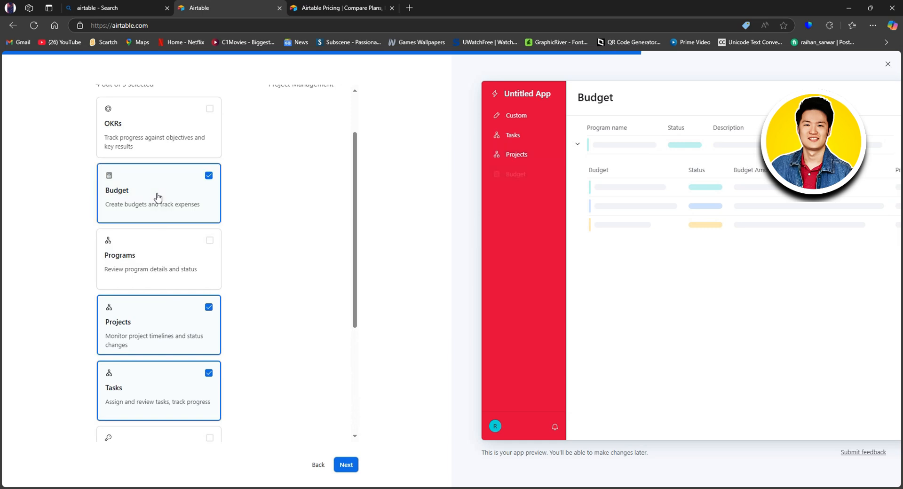
left_click(183, 137)
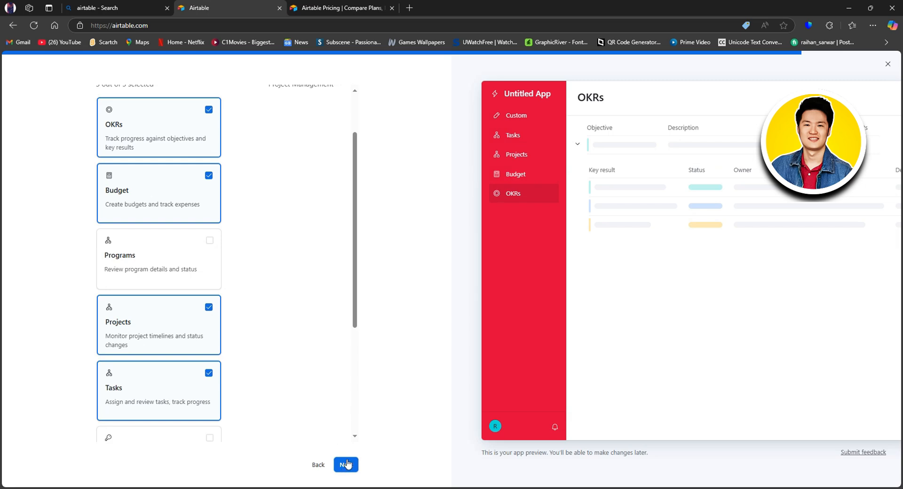
scroll(294, 443, "down", 4)
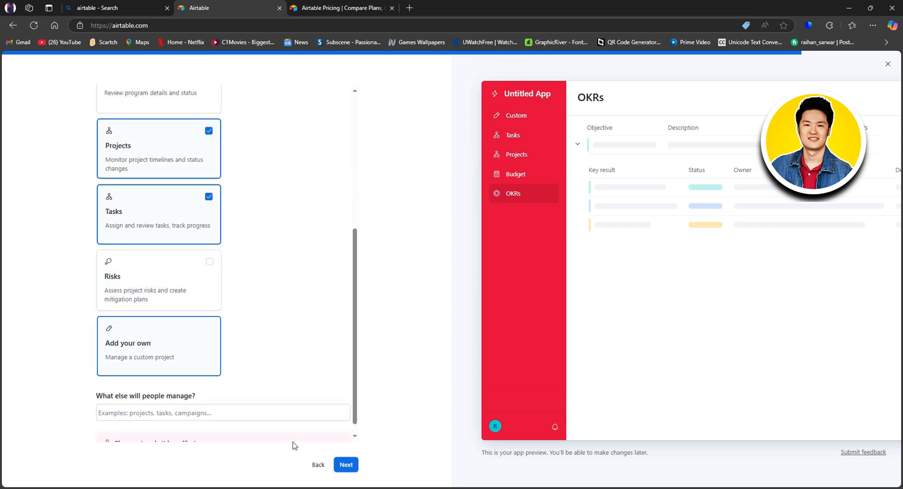
scroll(288, 442, "up", 4)
scroll(273, 435, "down", 4)
left_click(147, 328)
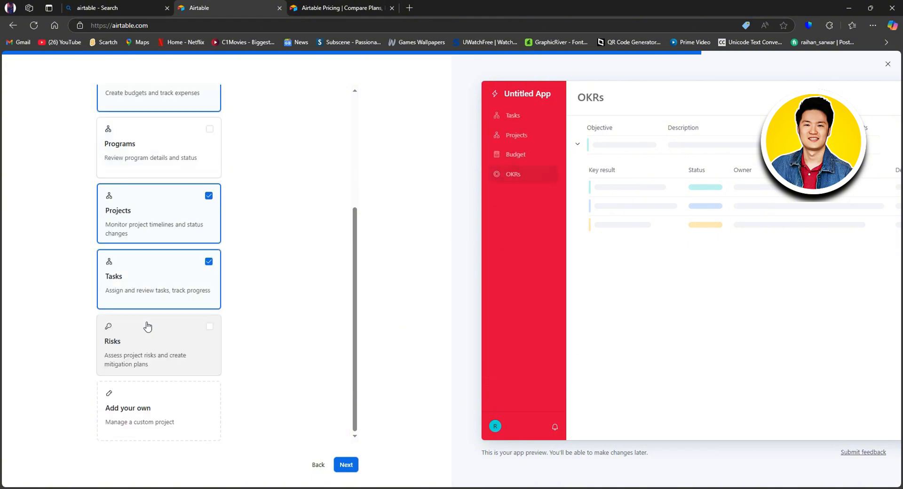
left_click(346, 465)
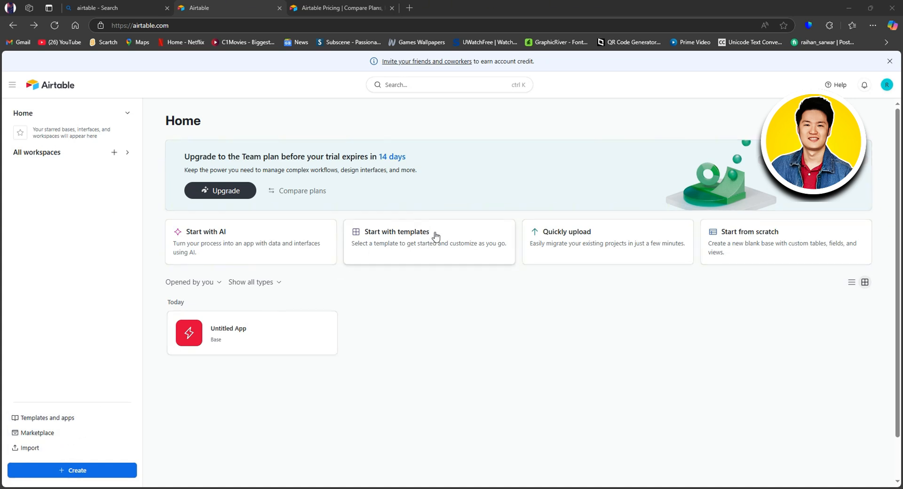
- Open the full template gallery from Start with templates and browse the popular Marketing templates
left_click(410, 237)
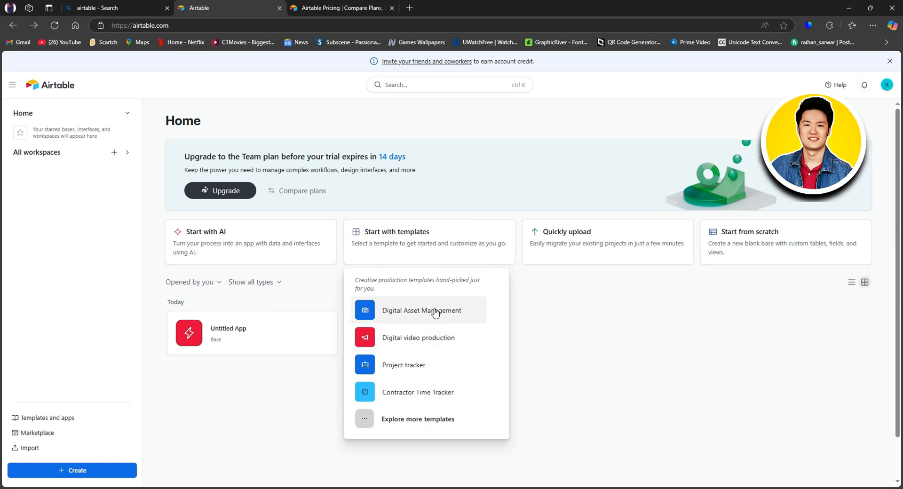
left_click(408, 420)
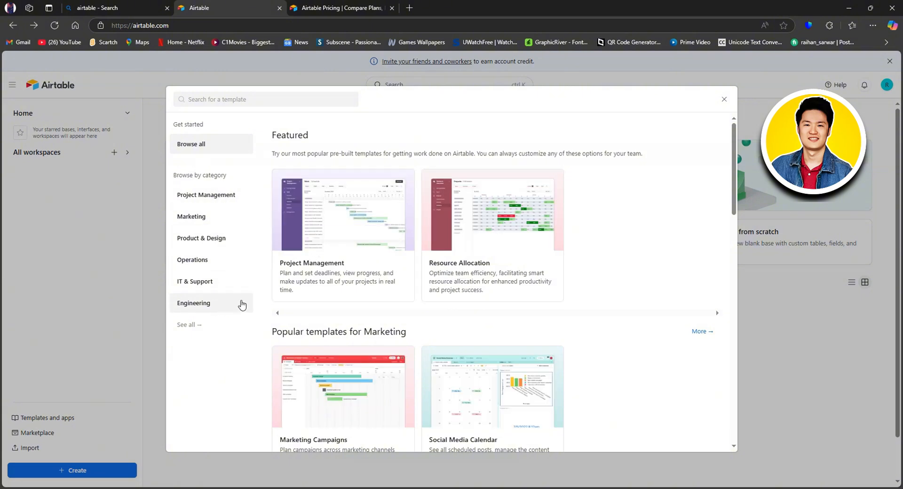
scroll(411, 259, "down", 4)
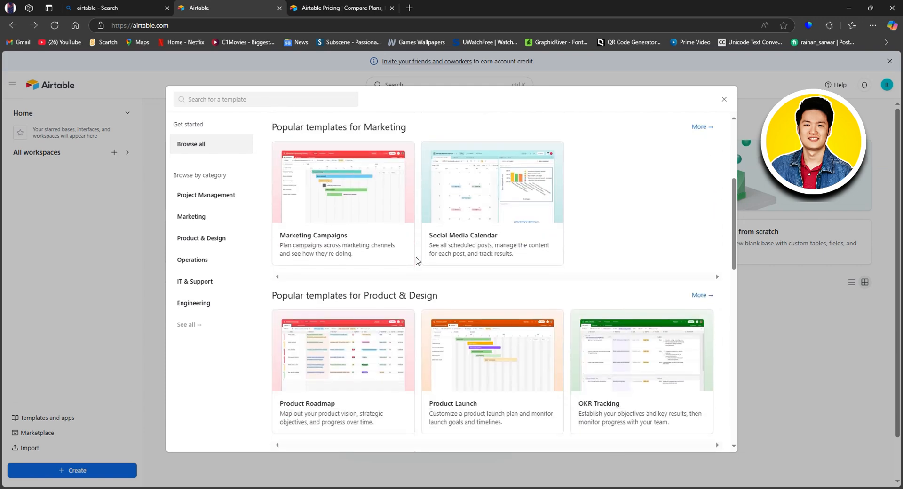
scroll(416, 261, "down", 1)
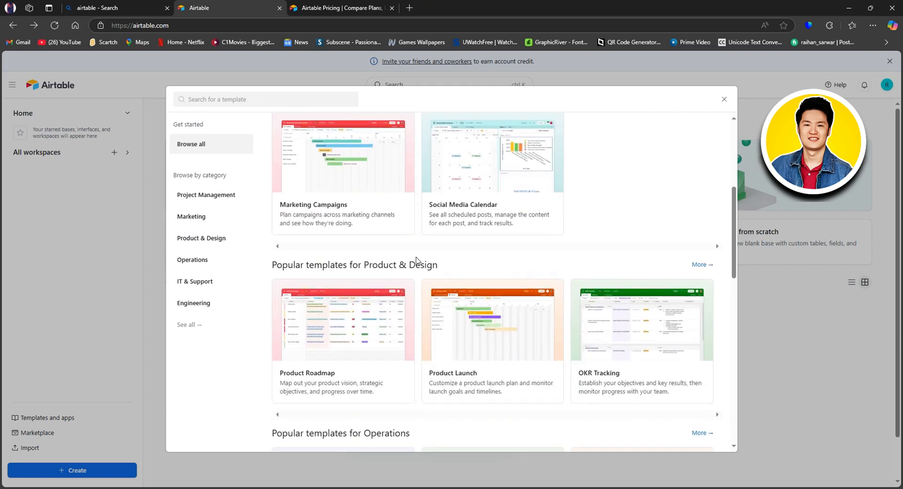
scroll(416, 260, "down", 5)
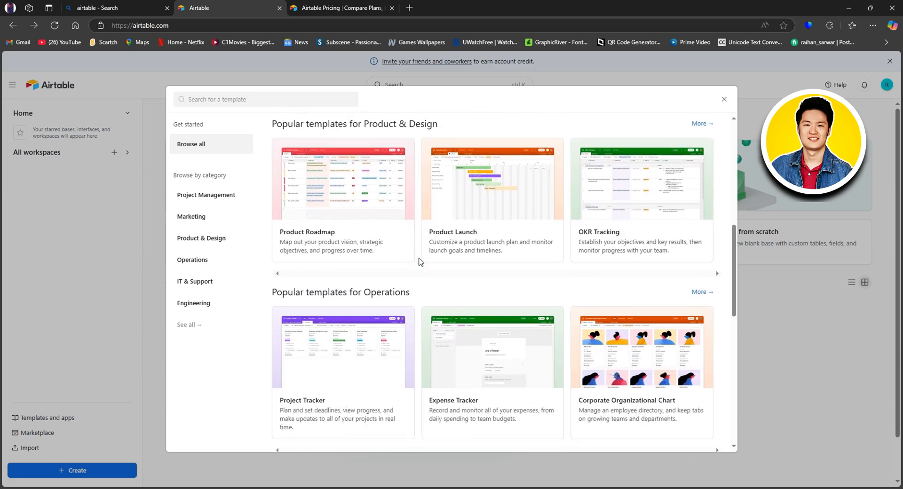
scroll(420, 262, "down", 4)
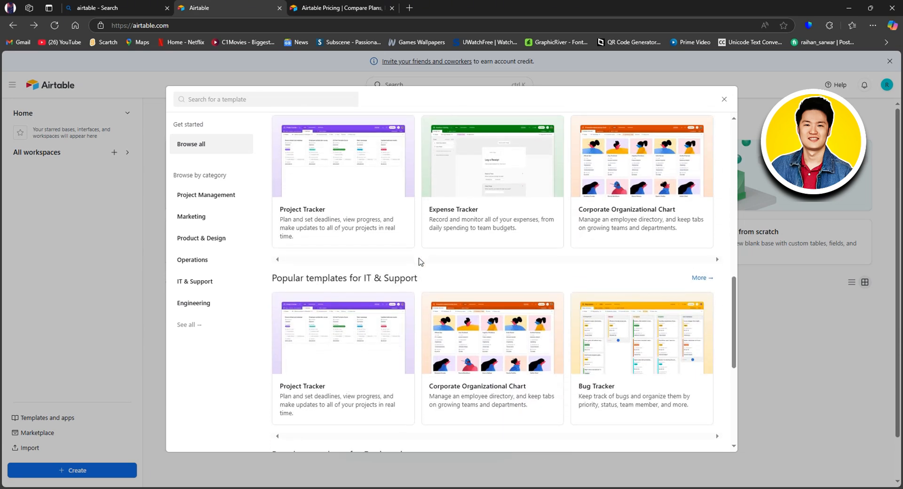
scroll(420, 263, "down", 4)
scroll(420, 262, "down", 3)
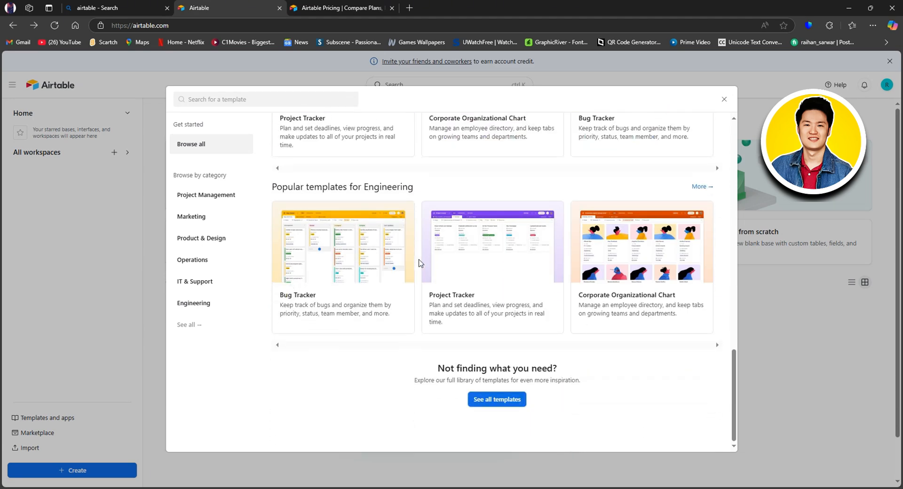
scroll(420, 262, "up", 5)
scroll(420, 262, "up", 12)
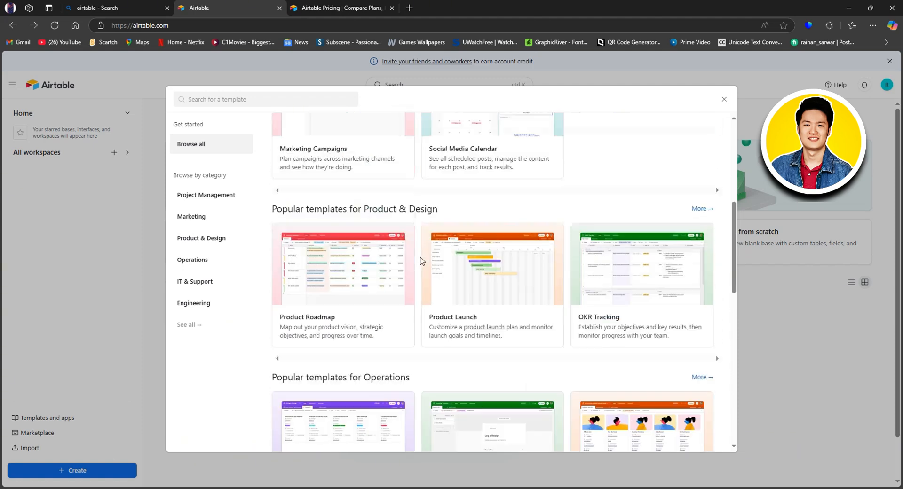
scroll(423, 261, "down", 1)
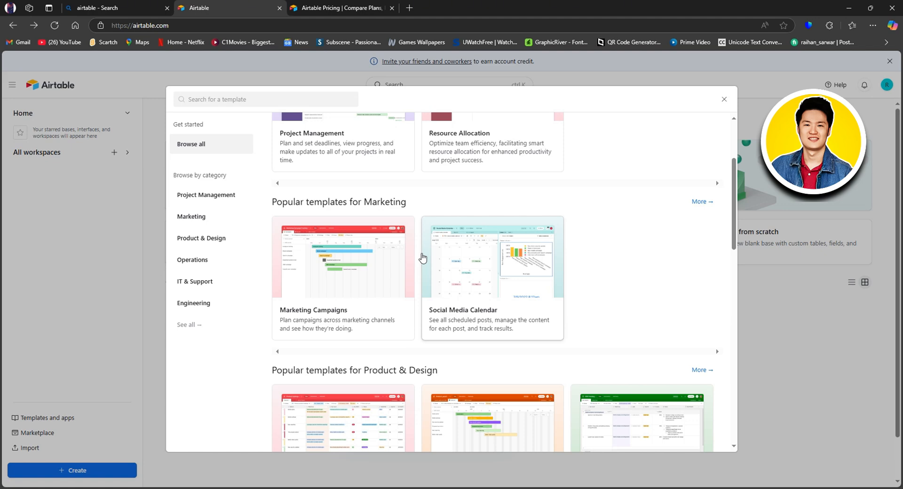
- Search the templates for 'content' and preview the Content Calendar template's October 2022 calendar
left_click(233, 94)
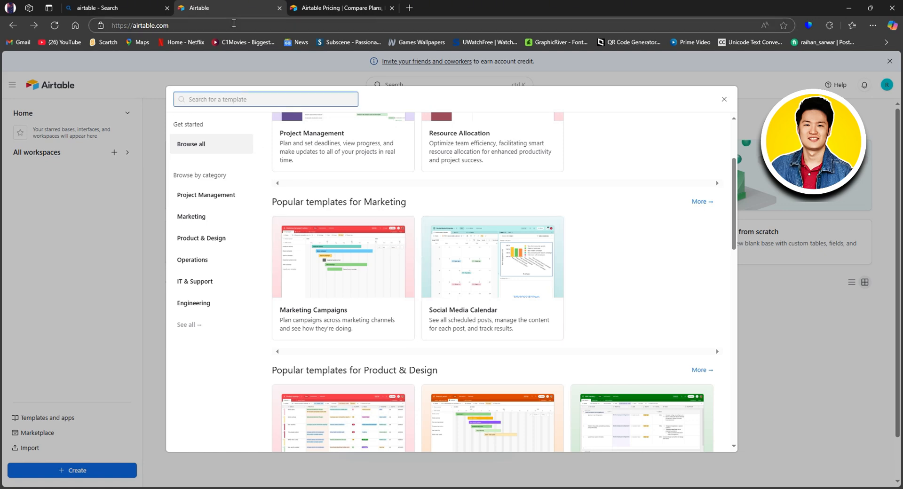
type("c")
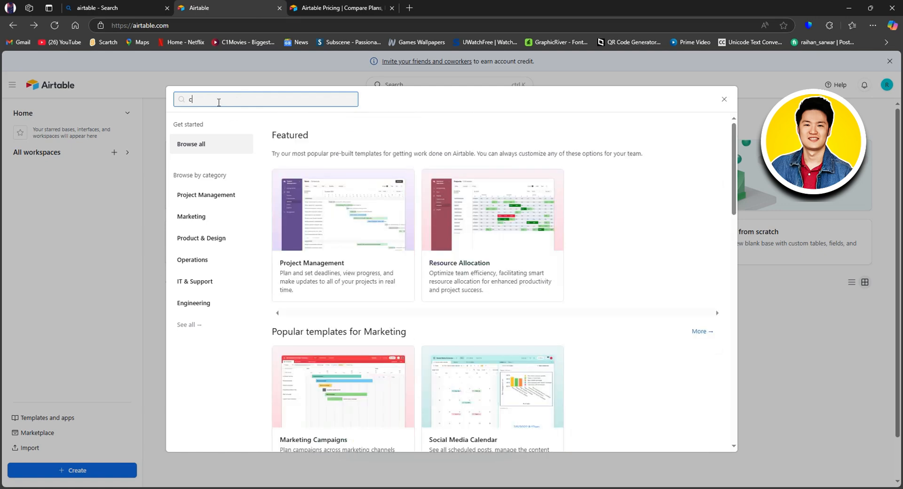
type("onten")
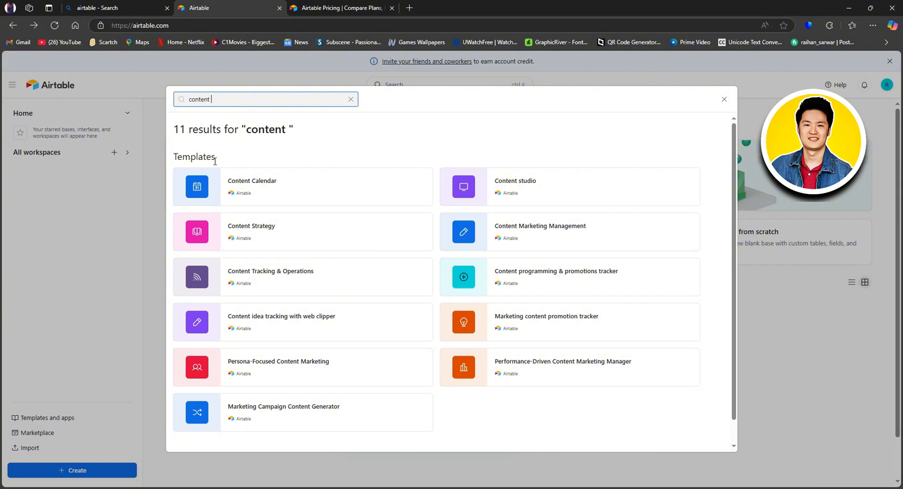
left_click(244, 193)
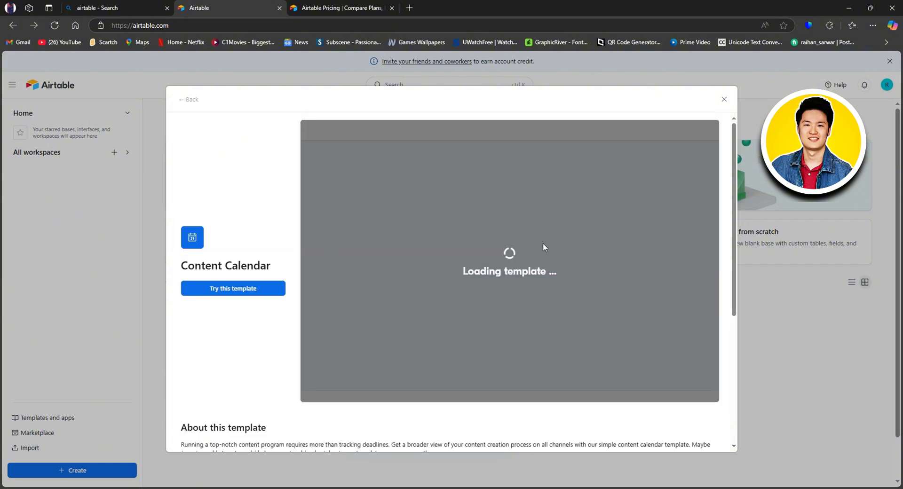
scroll(539, 248, "down", 1)
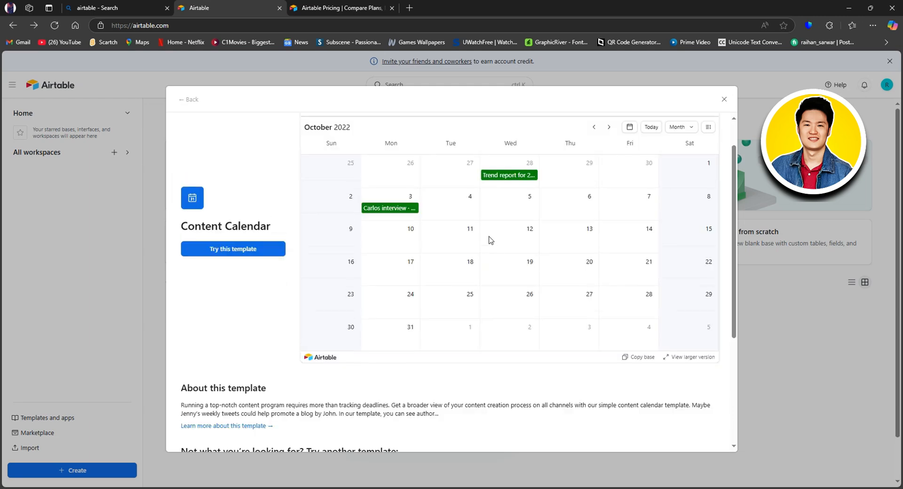
scroll(489, 241, "up", 1)
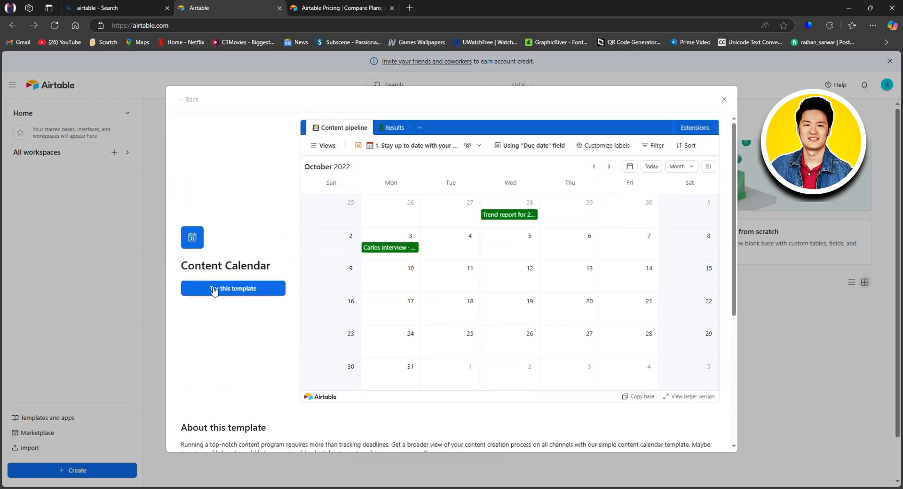
- Create a base from the Content Calendar template and close the Extensions panel
left_click(229, 292)
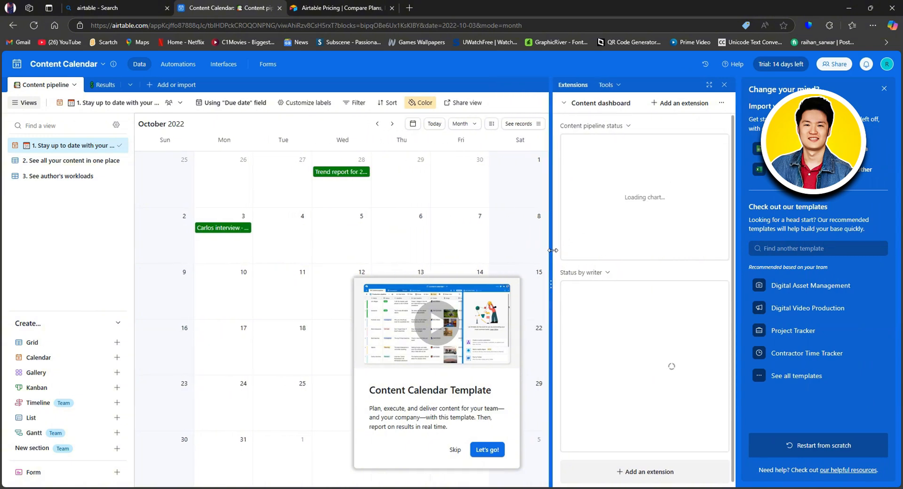
left_click(491, 450)
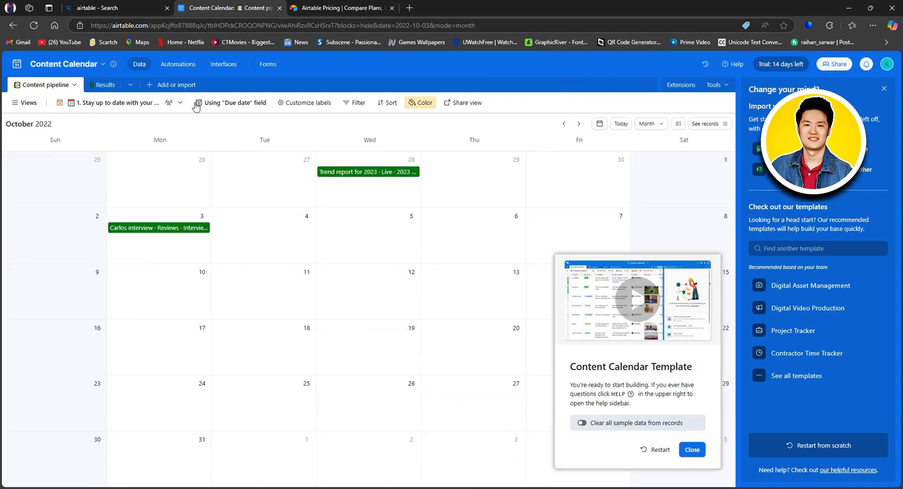
- Rename the Content pipeline calendar view to 'Research'
left_click(166, 104)
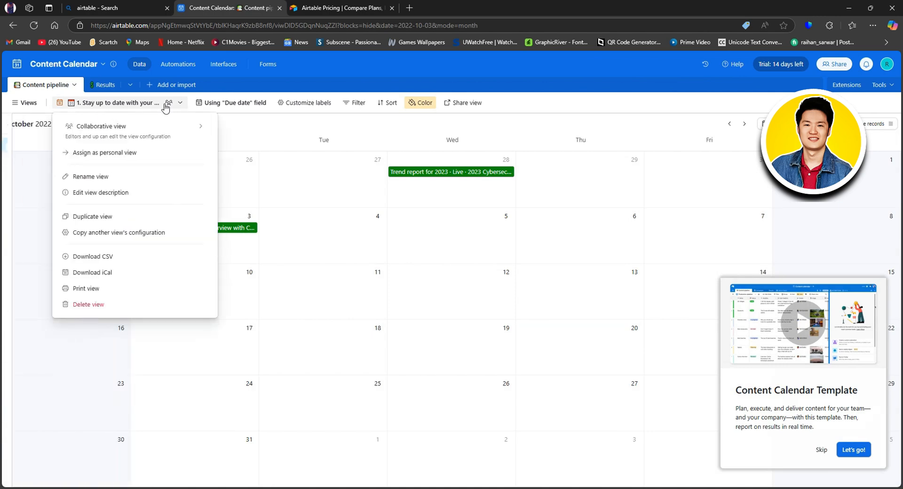
mouse_move(139, 141)
left_click(126, 176)
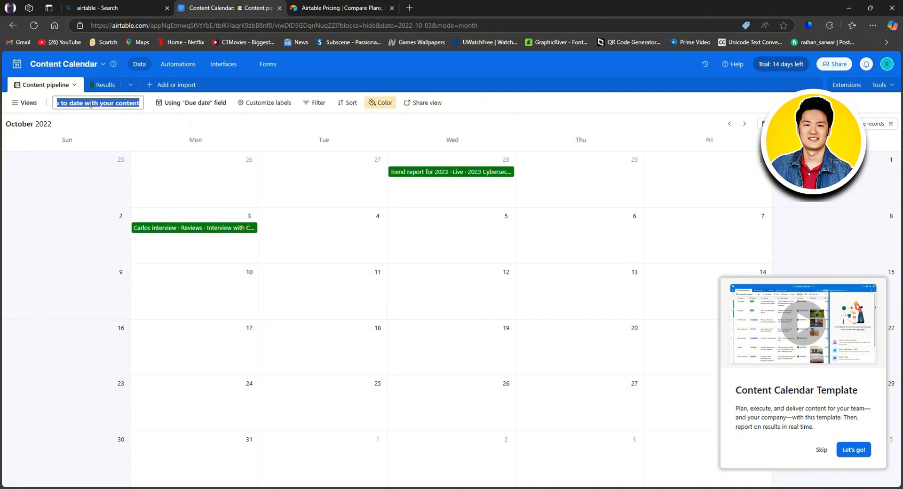
type("Research")
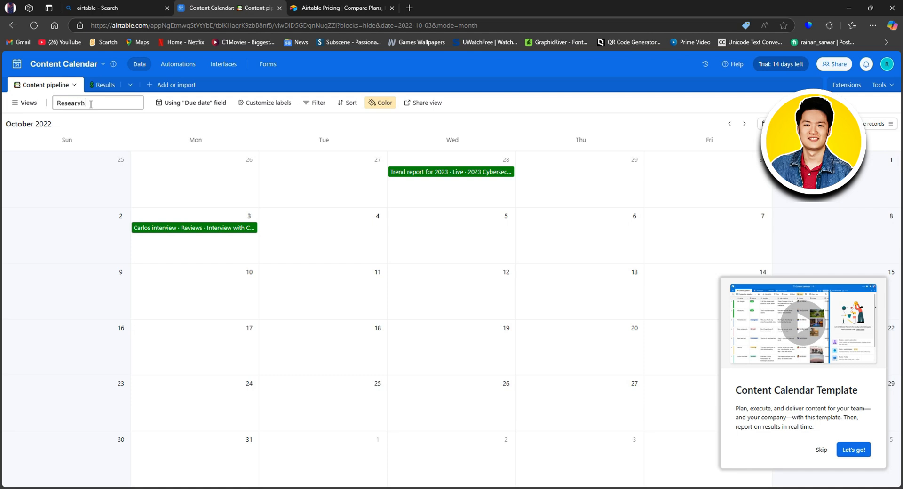
key("Return")
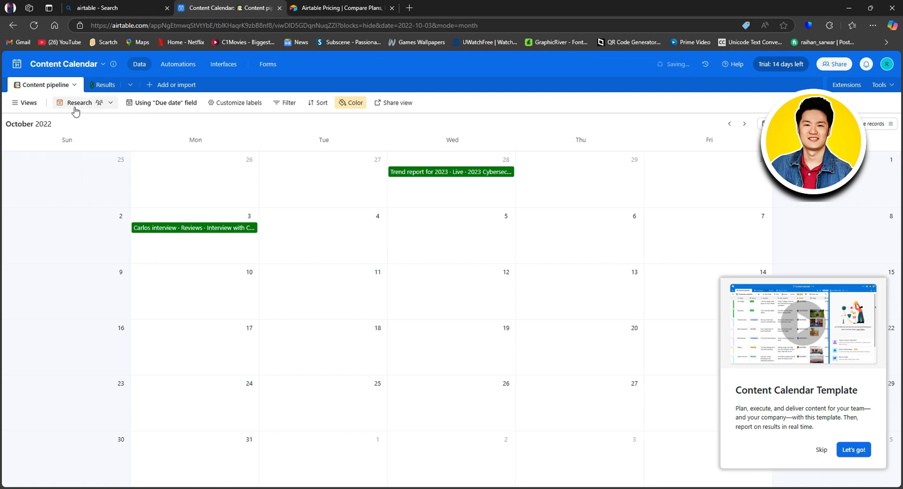
mouse_move(71, 109)
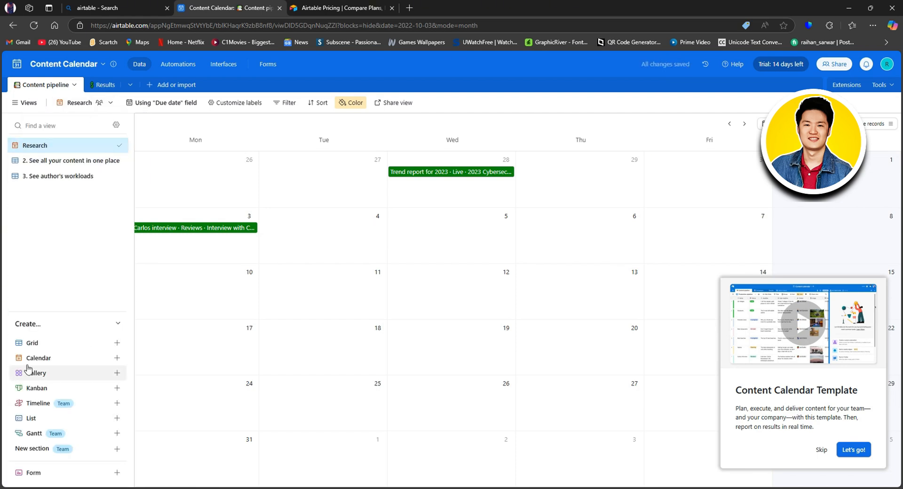
- Add a new collaborative Kanban view from the Views sidebar's Create list
mouse_move(66, 374)
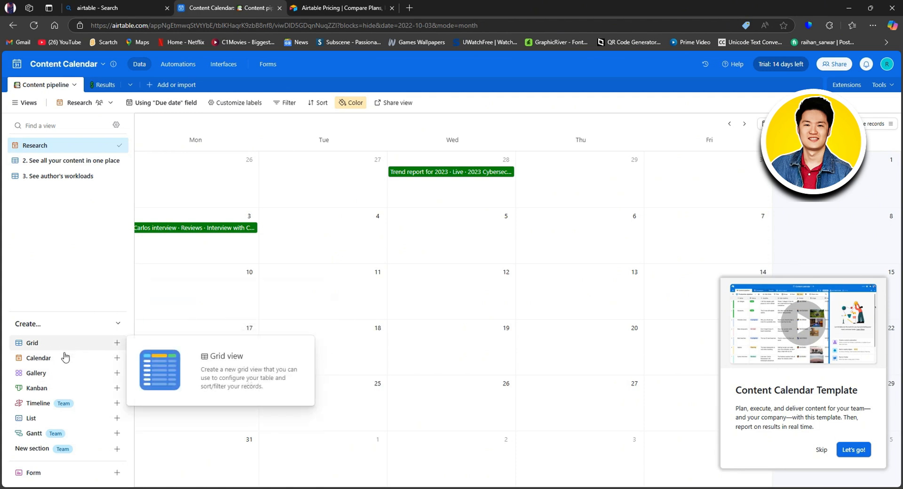
left_click(117, 389)
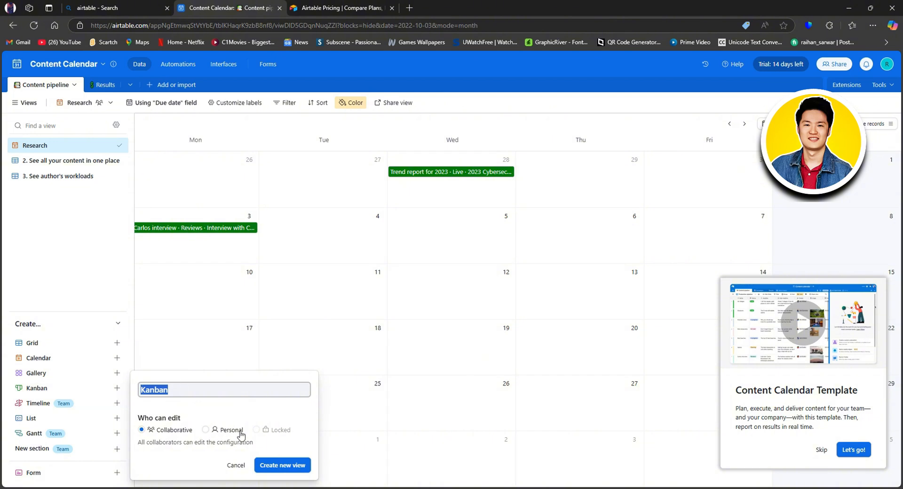
left_click(282, 466)
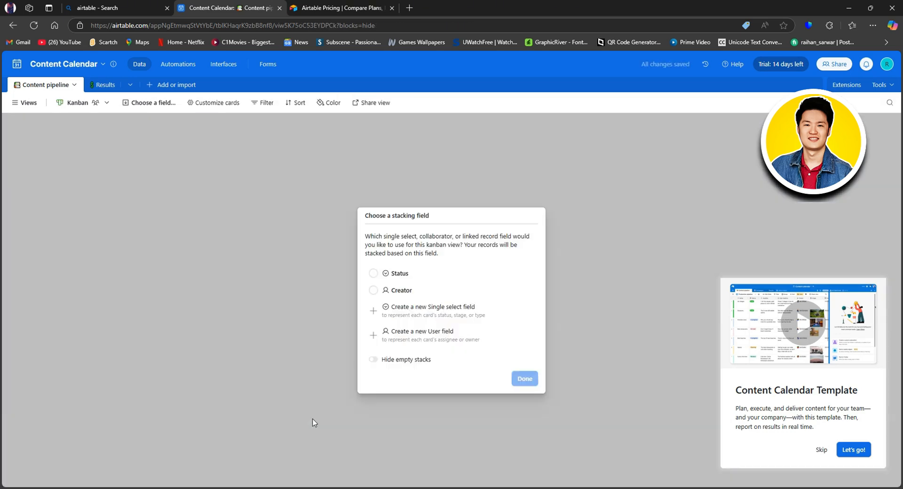
- Stack the Content pipeline kanban board by the Status field
left_click(423, 319)
left_click(401, 280)
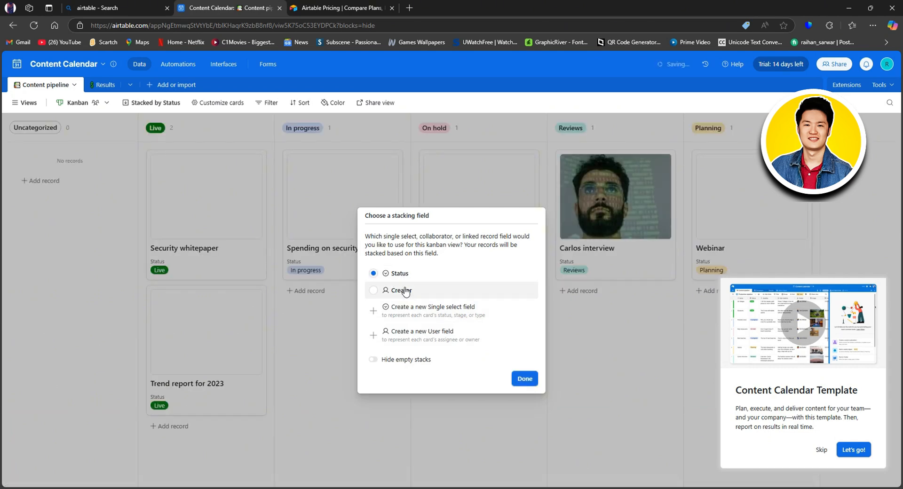
left_click(525, 379)
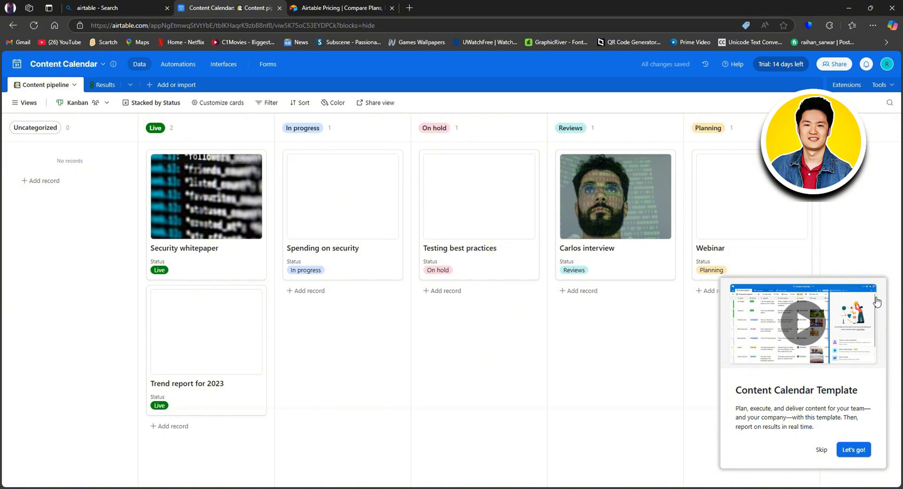
- Skip the template intro video, close the Help sidebar and dismiss the tour popover
left_click(822, 450)
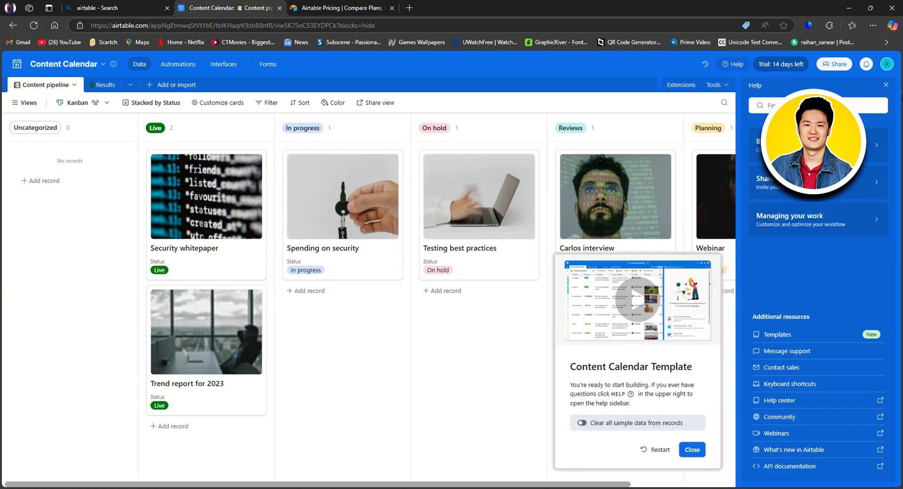
left_click(886, 84)
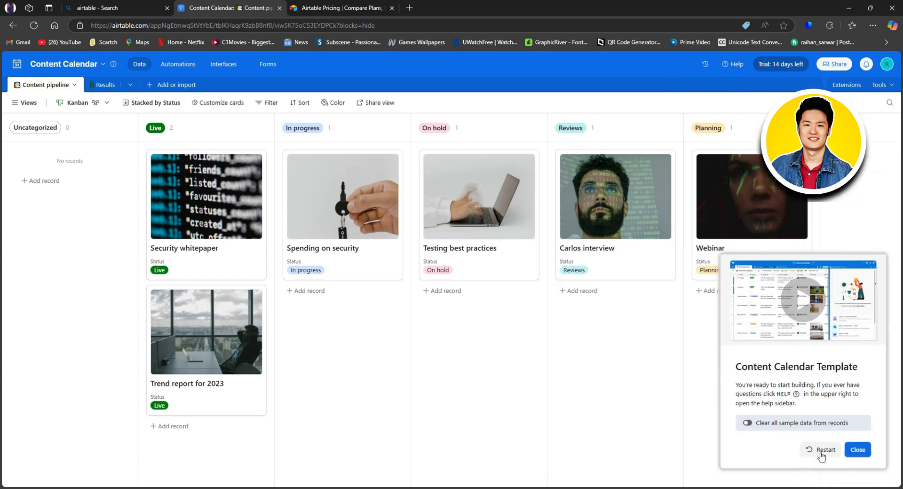
left_click(855, 453)
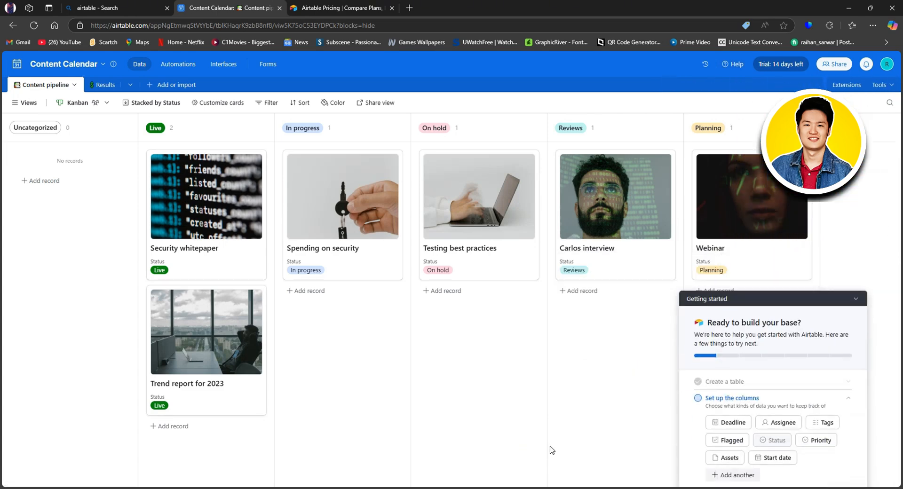
- Add a record named Task 1 under Uncategorized with Status In progress
left_click(41, 182)
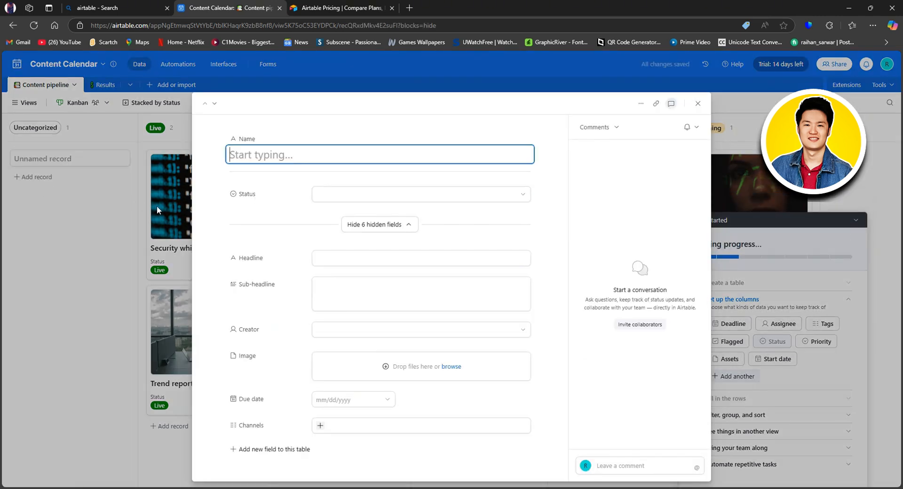
type("Task 1")
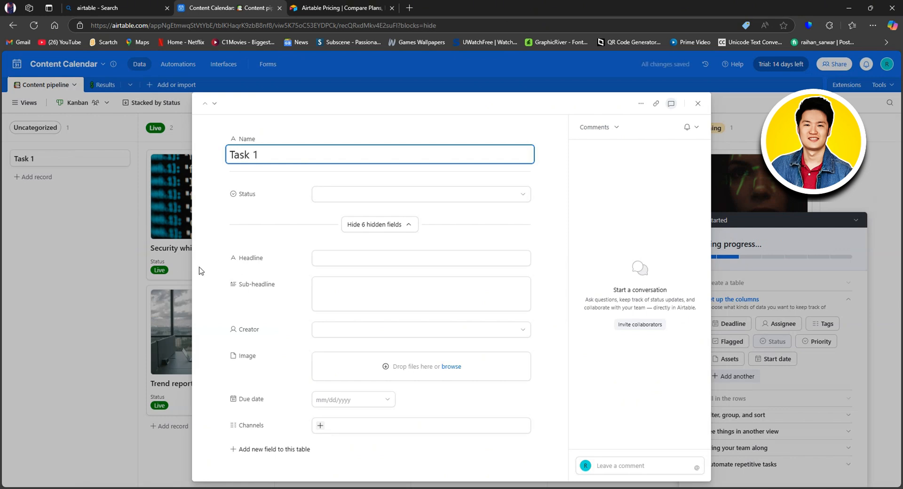
left_click(341, 194)
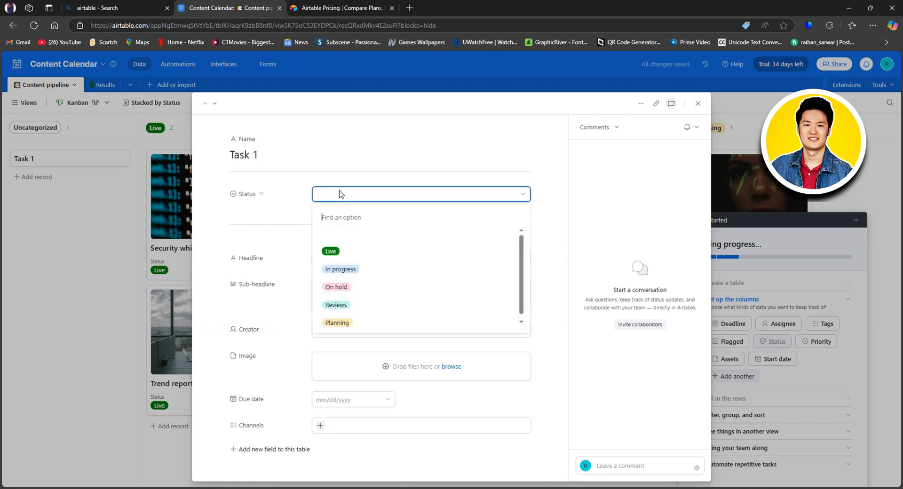
left_click(354, 268)
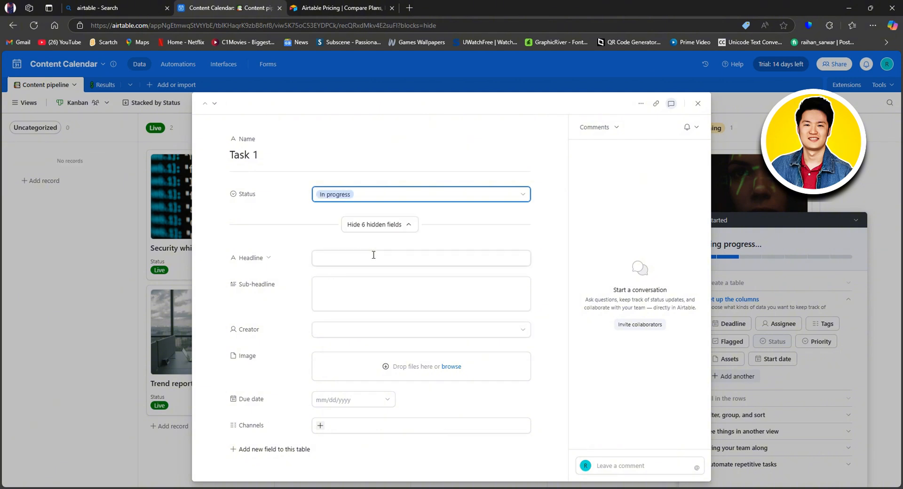
- Fill Headline 'Welcome' and Sub-headline 'Let's Begin', correcting its spelling
left_click(373, 255)
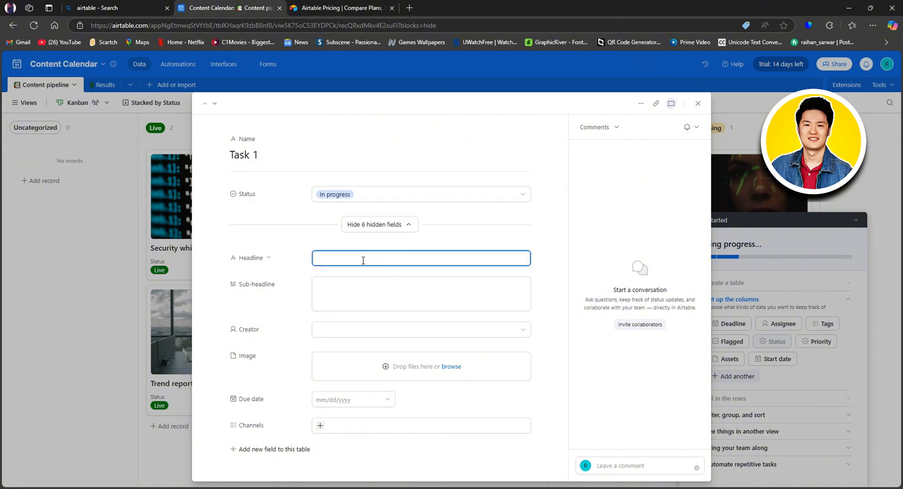
type("Welcome")
left_click(345, 288)
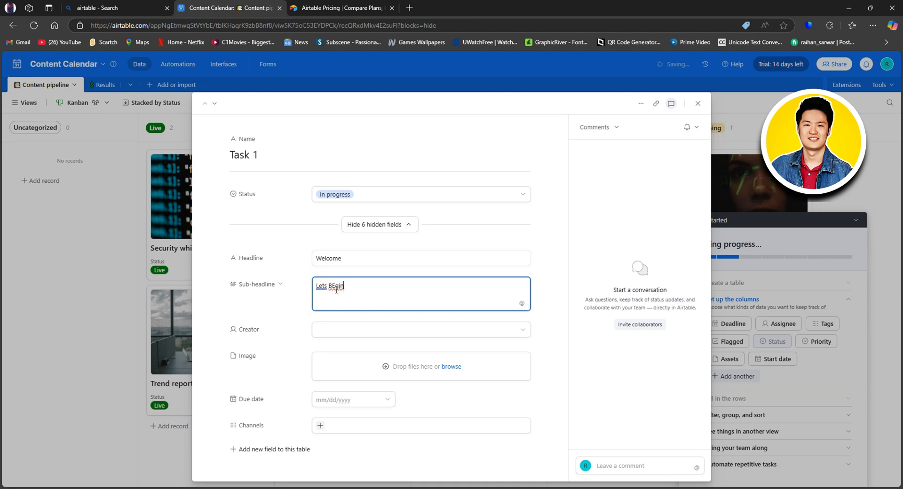
right_click(344, 288)
left_click(357, 325)
right_click(321, 286)
left_click(339, 323)
- Set the account owner as Creator and cancel the image attachment
left_click(323, 335)
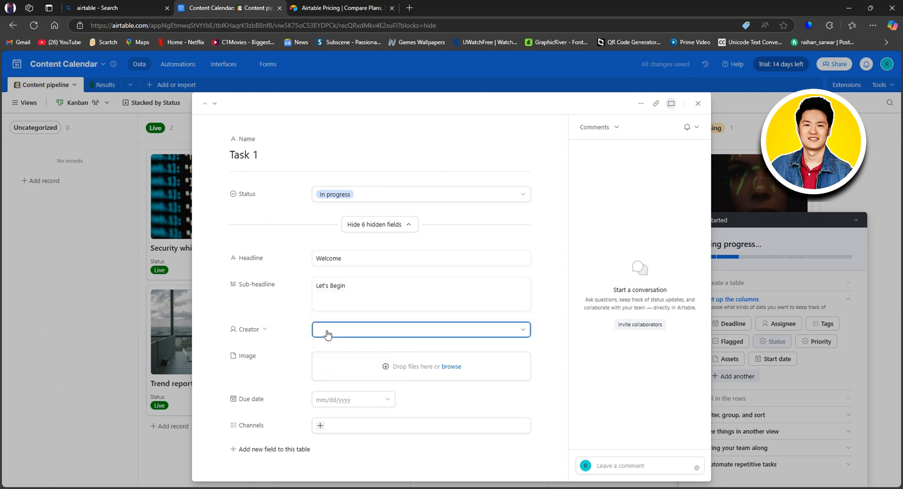
left_click(368, 397)
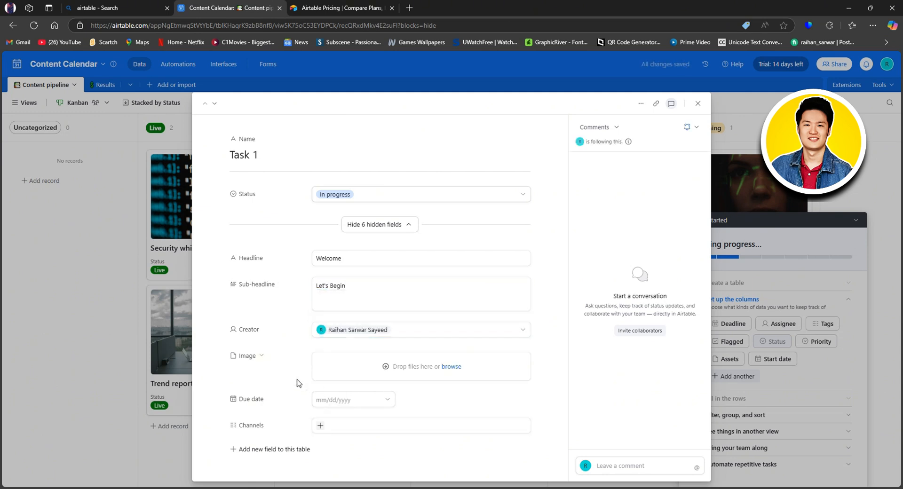
left_click(452, 369)
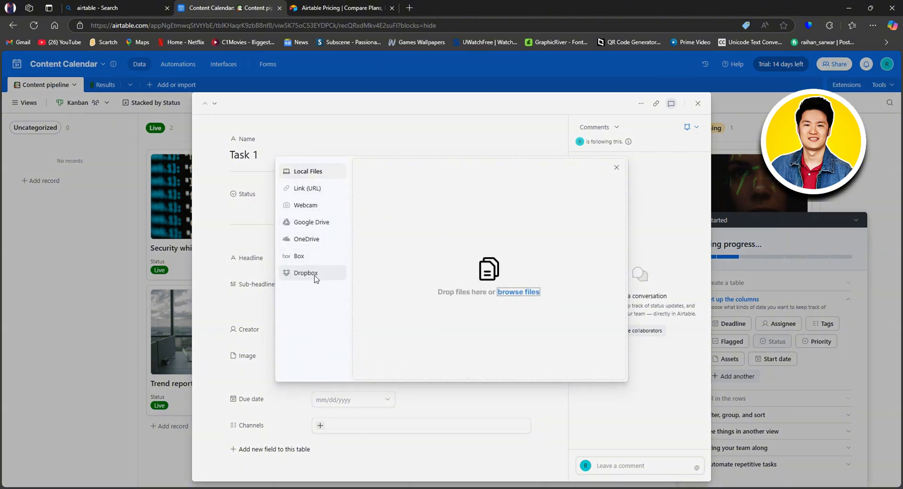
left_click(617, 167)
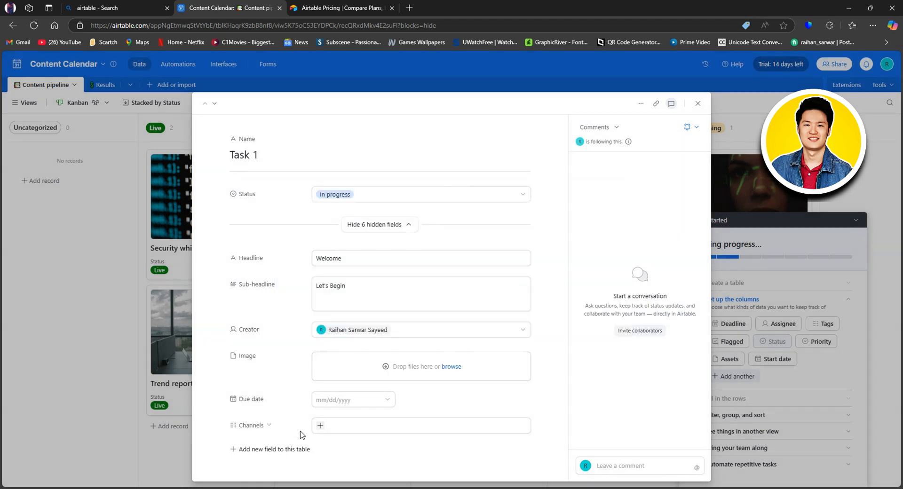
- Set Due date to January 23, 2025, tag Facebook under Channels, and add Field 9
left_click(326, 401)
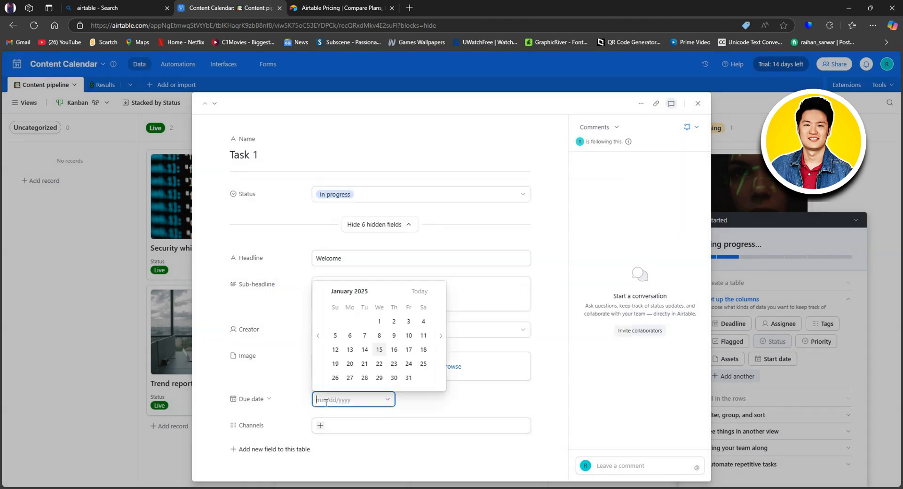
left_click(394, 364)
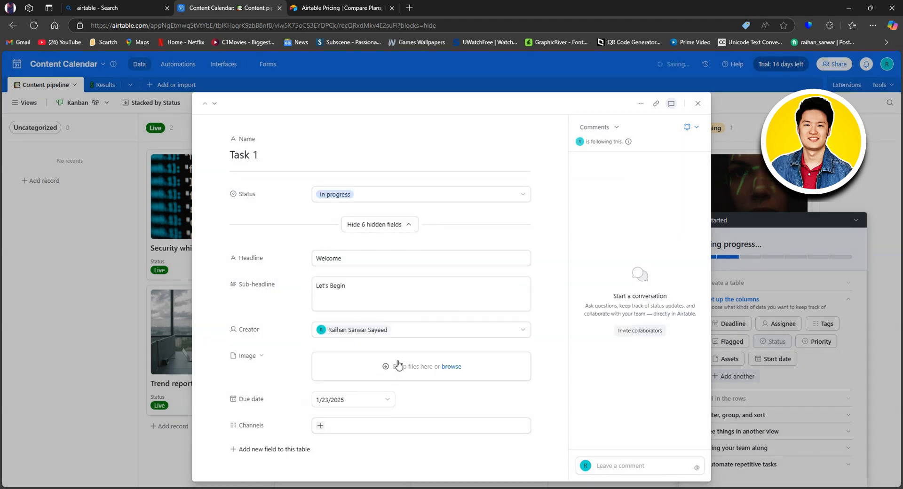
left_click(321, 425)
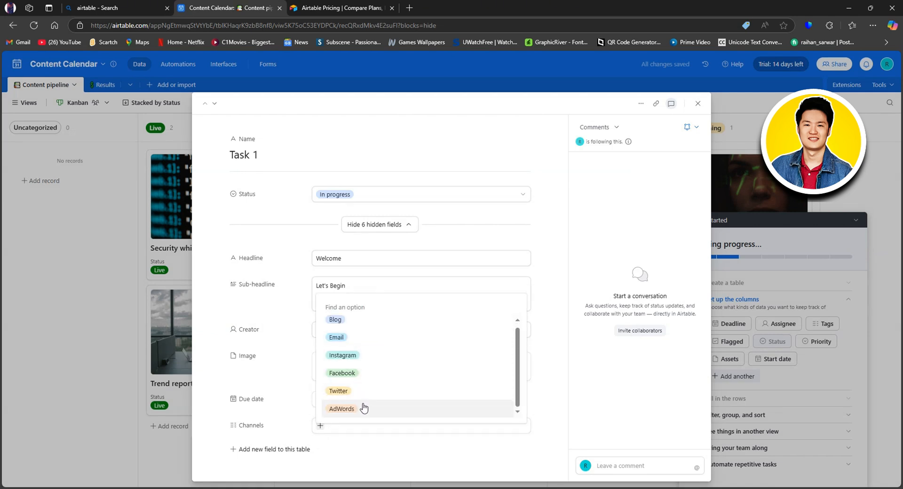
left_click(348, 374)
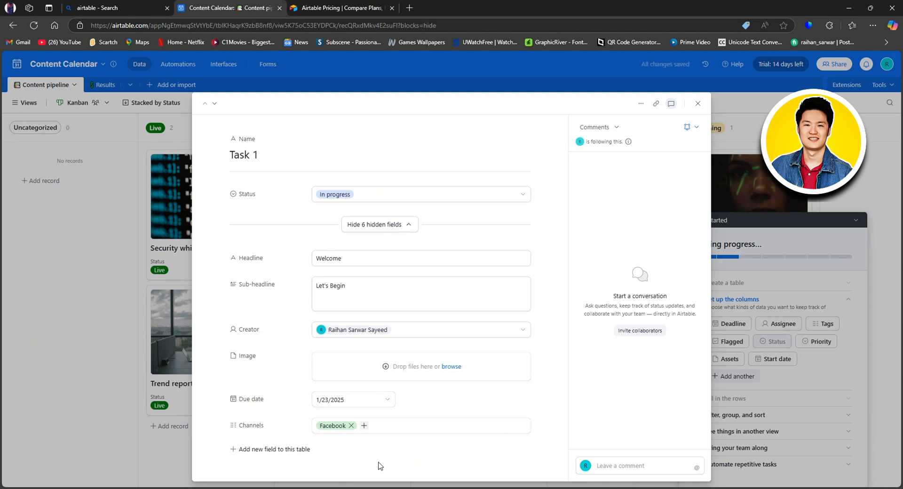
left_click(247, 450)
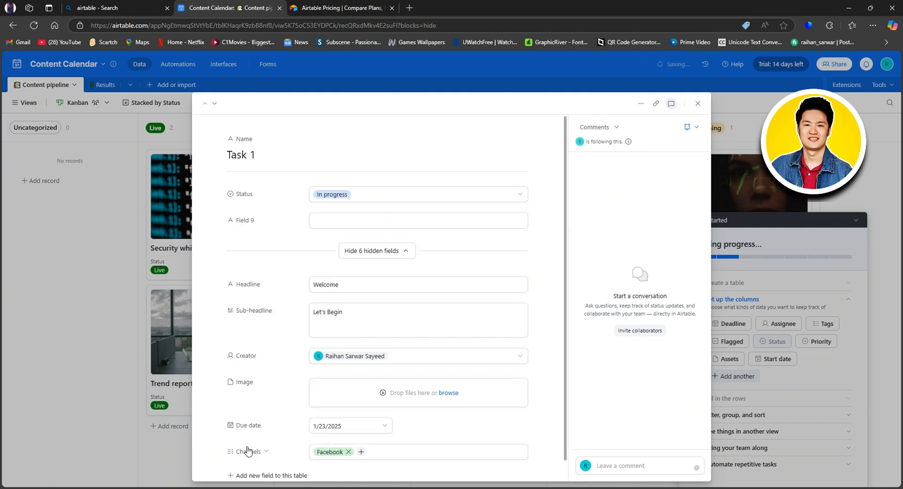
scroll(384, 438, "down", 1)
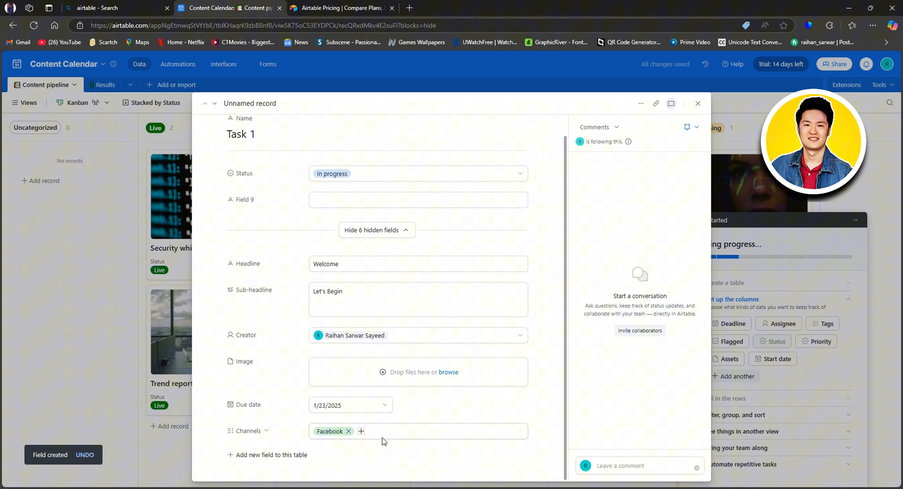
- Add another empty field, Field 10, to the table
left_click(280, 456)
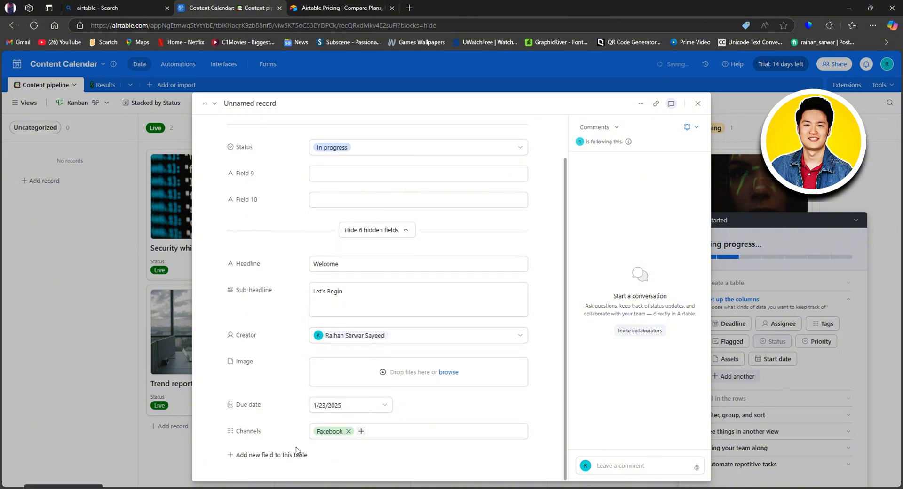
scroll(541, 411, "up", 1)
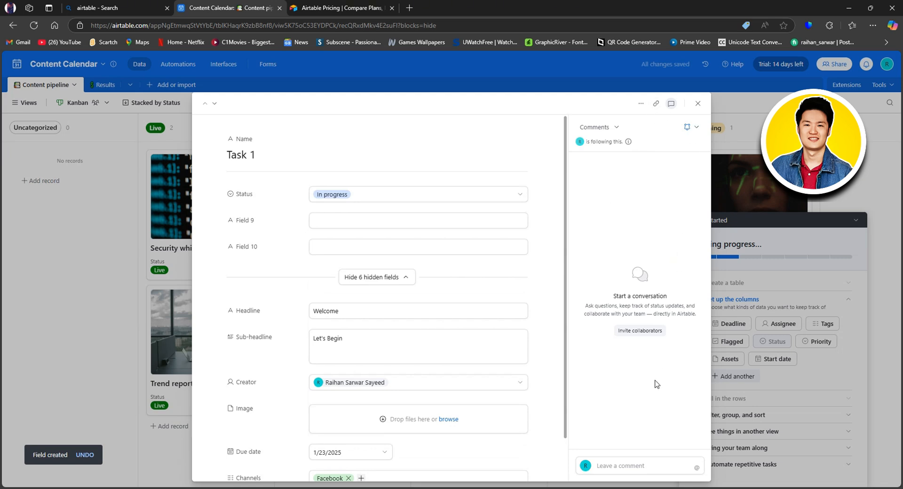
scroll(478, 432, "down", 1)
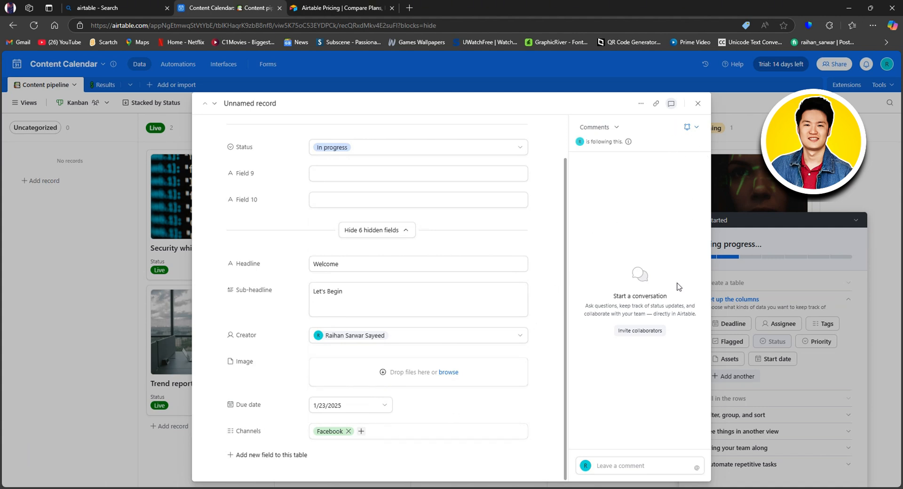
scroll(497, 336, "up", 1)
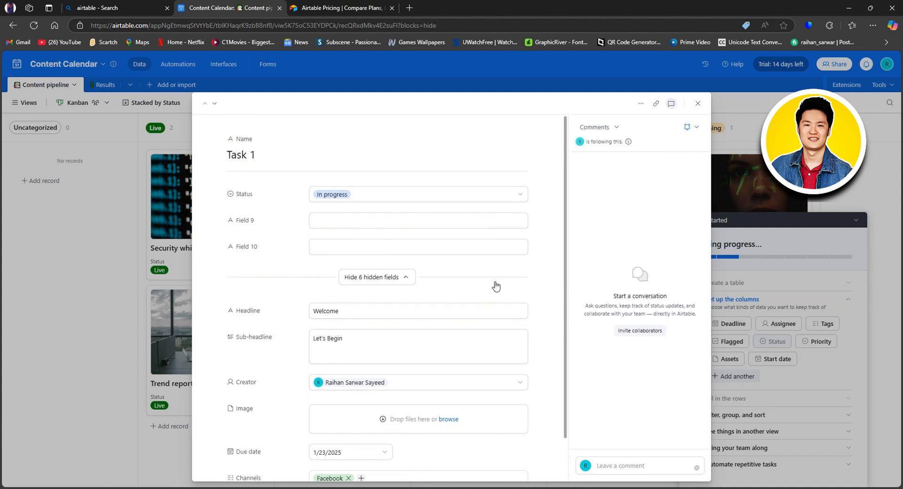
scroll(528, 269, "down", 1)
- Toggle the six hidden fields off and on, then close the Task 1 record
left_click(401, 232)
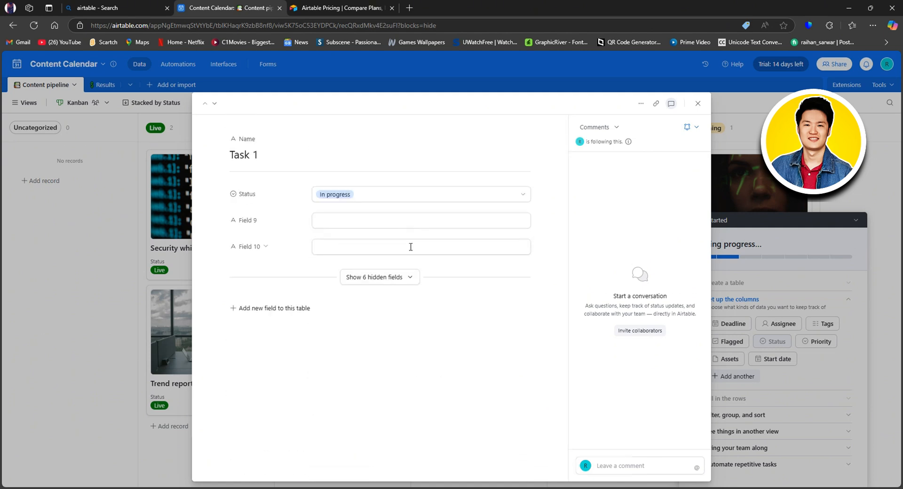
left_click(408, 278)
scroll(413, 316, "down", 1)
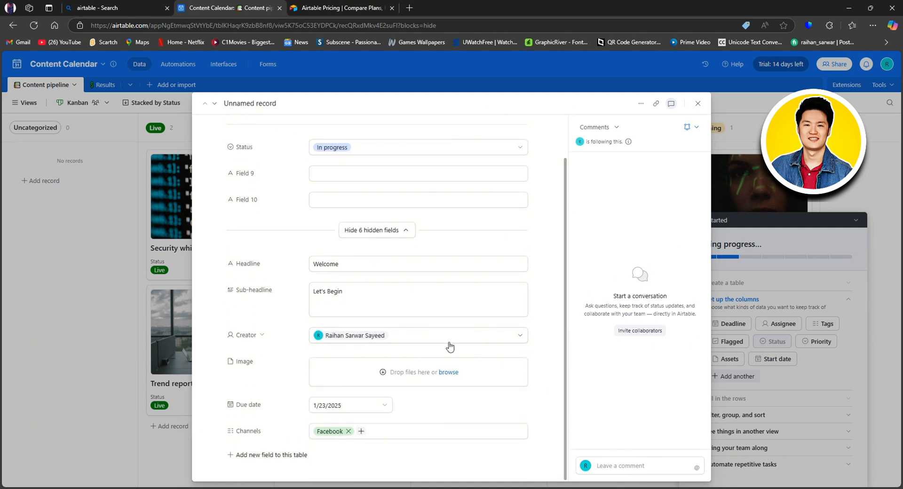
key("Return")
key("Return")
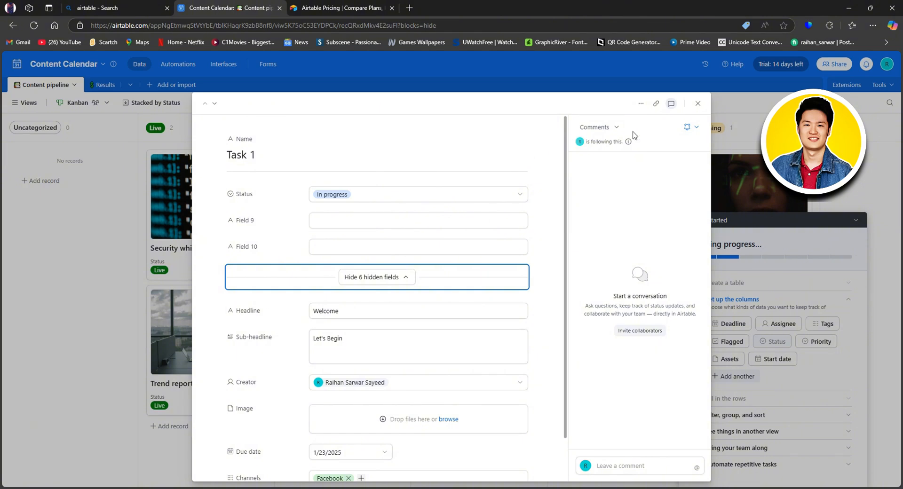
left_click(698, 104)
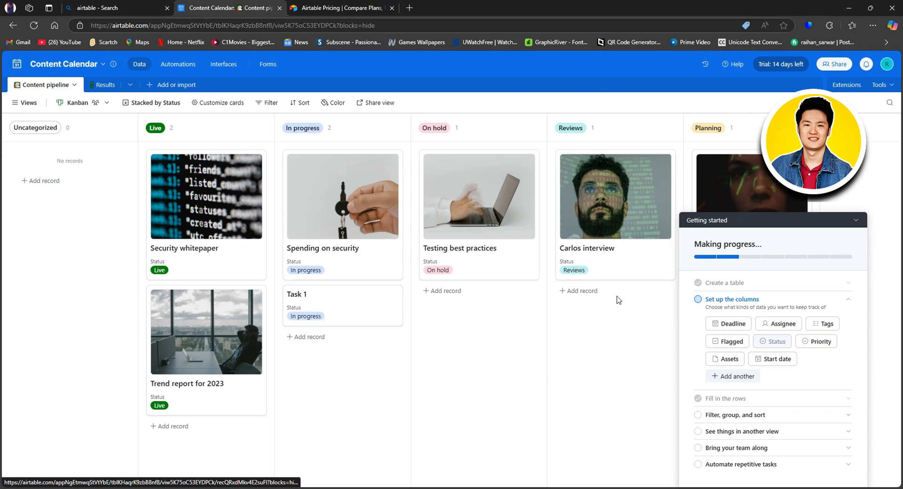
- Check the Task 1 record, then drag its card from In progress to Planning
left_click(856, 221)
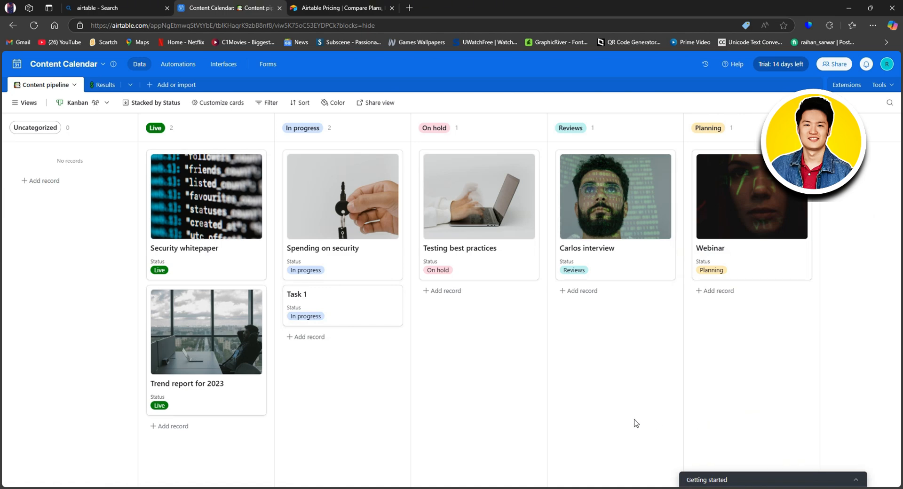
left_click(343, 312)
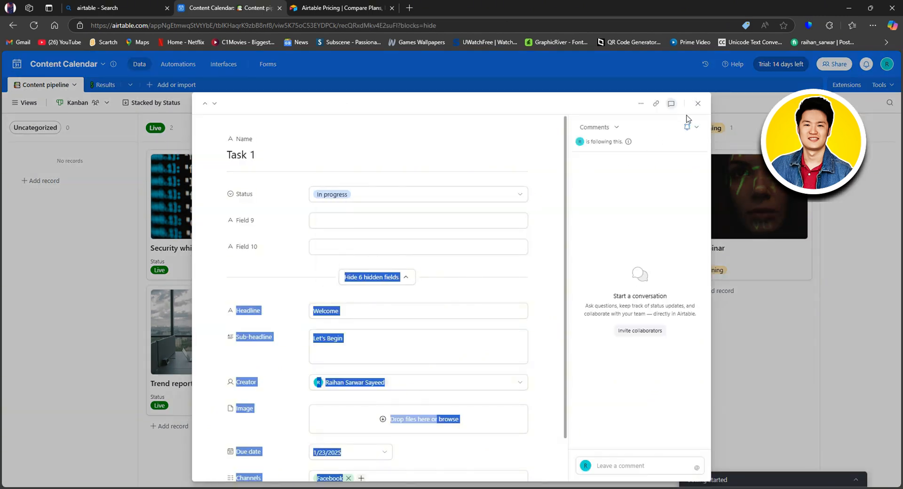
left_click(697, 102)
left_click_drag(365, 297, 761, 165)
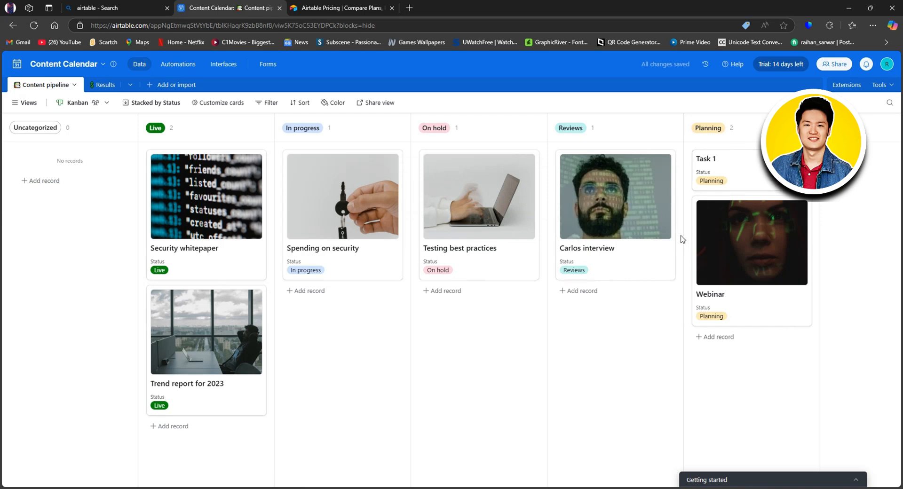
- Rename the Content Calendar base to 'Tutorialist' and return to the Home page
left_click(73, 66)
left_click(71, 87)
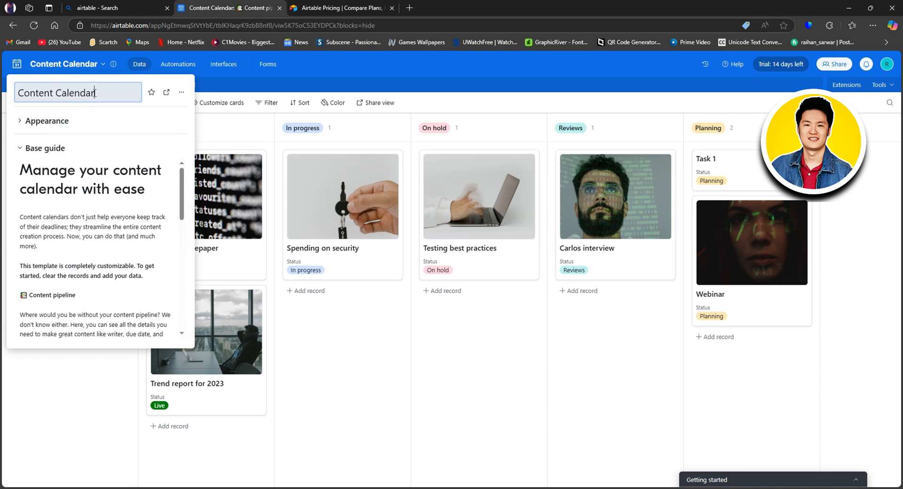
left_click_drag(62, 93, 30, 93)
left_click_drag(103, 92, 18, 93)
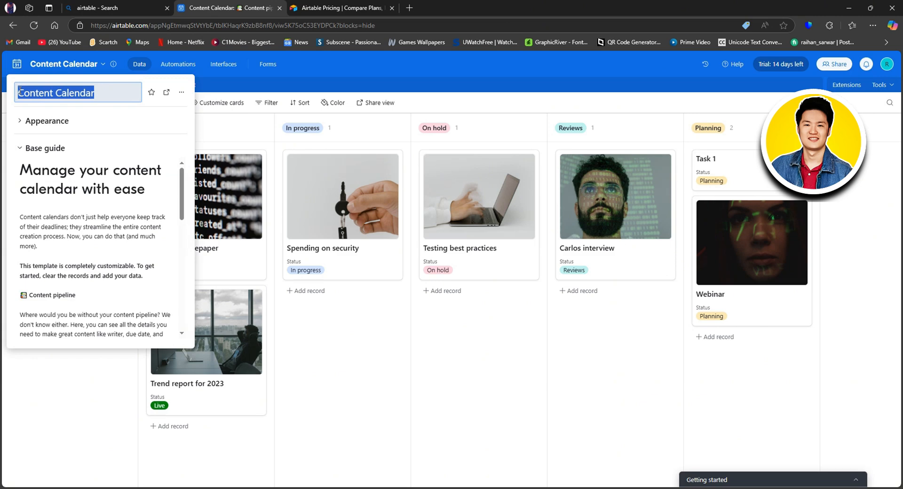
type("Tutorialist")
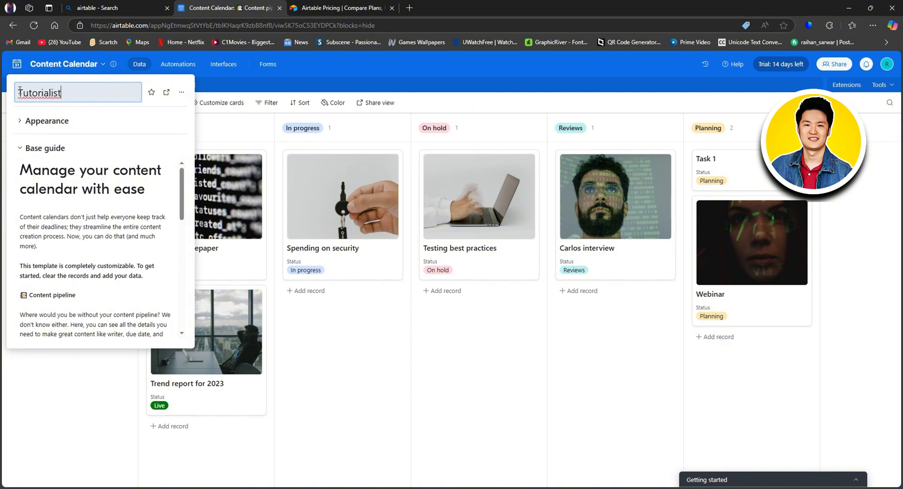
left_click(200, 97)
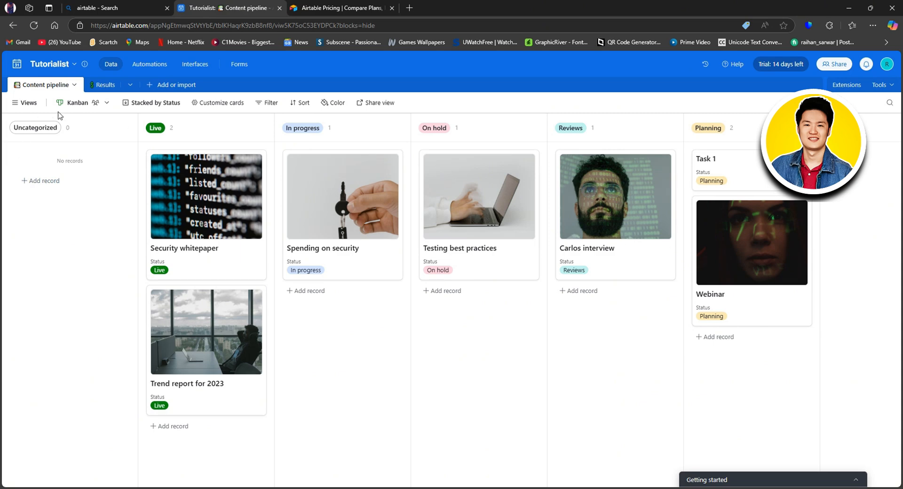
left_click(40, 69)
left_click(18, 65)
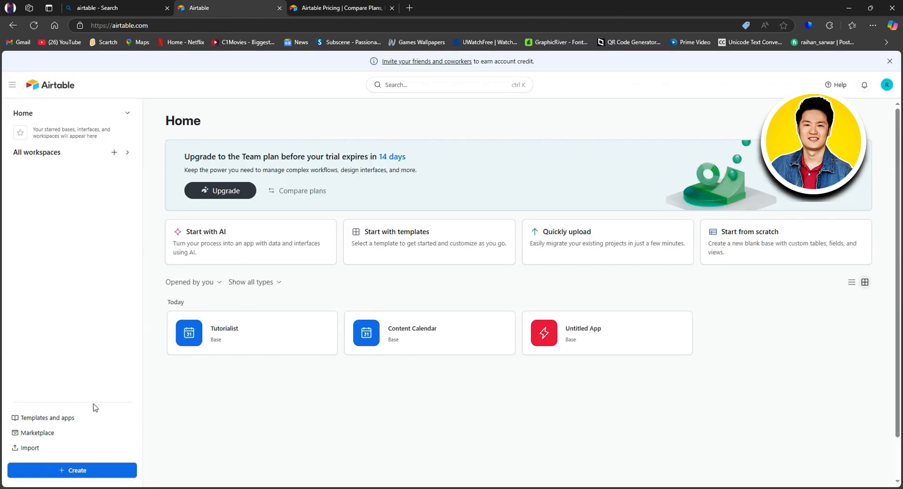
- Open Tutorialist and create a Calendar 2 view that places records by Due date
left_click(255, 340)
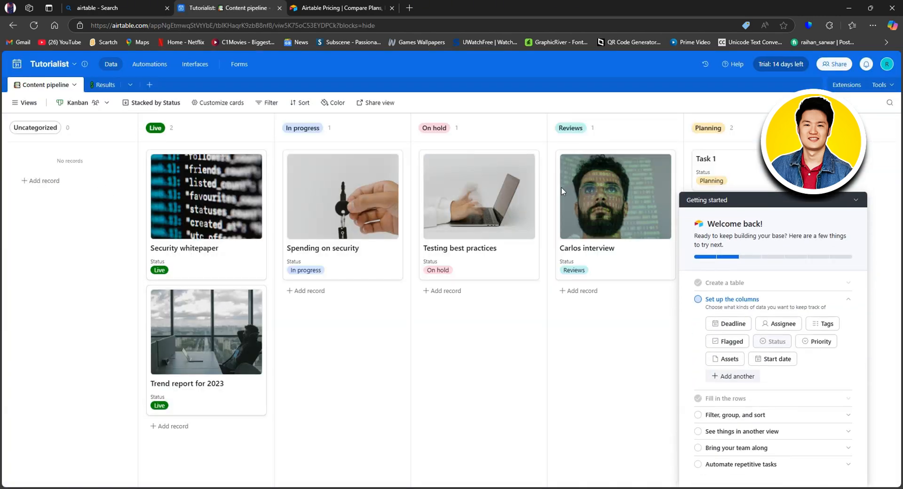
left_click(26, 104)
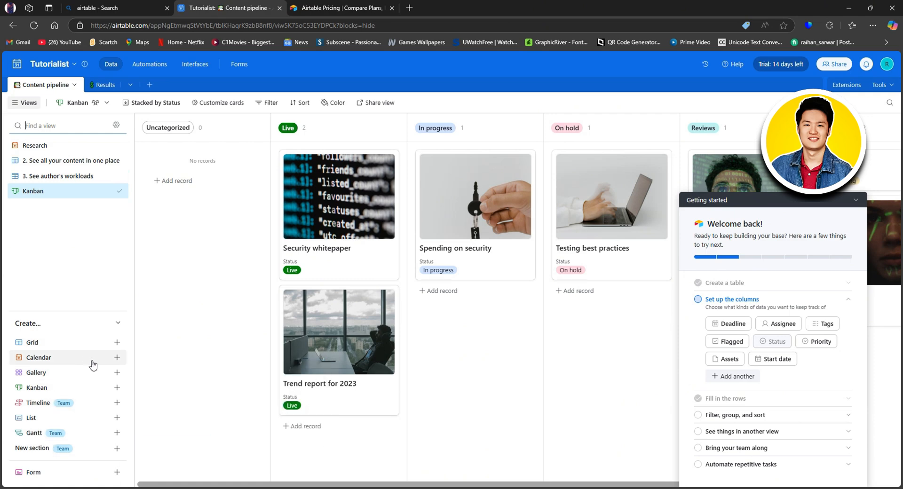
left_click(117, 362)
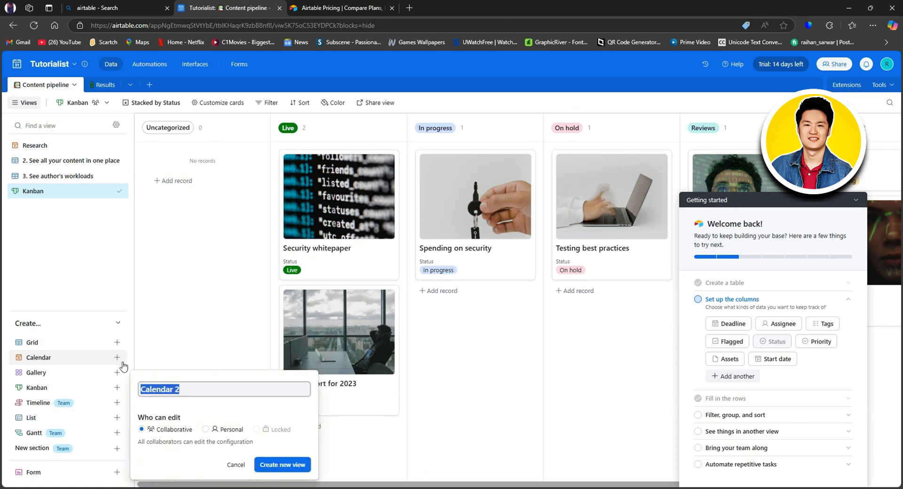
left_click(281, 464)
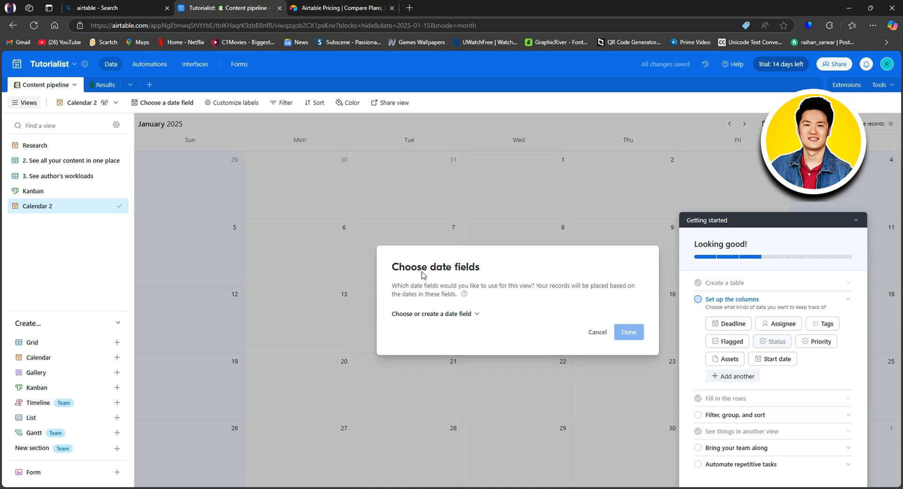
left_click(475, 315)
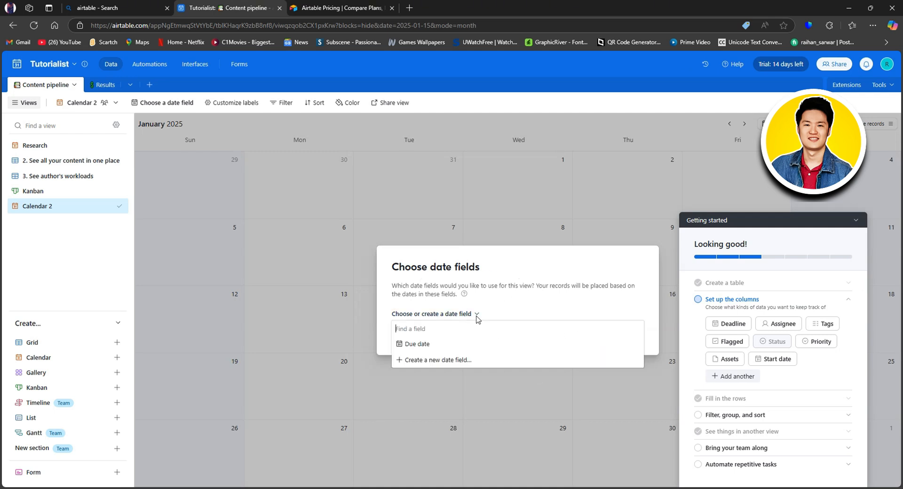
left_click(433, 345)
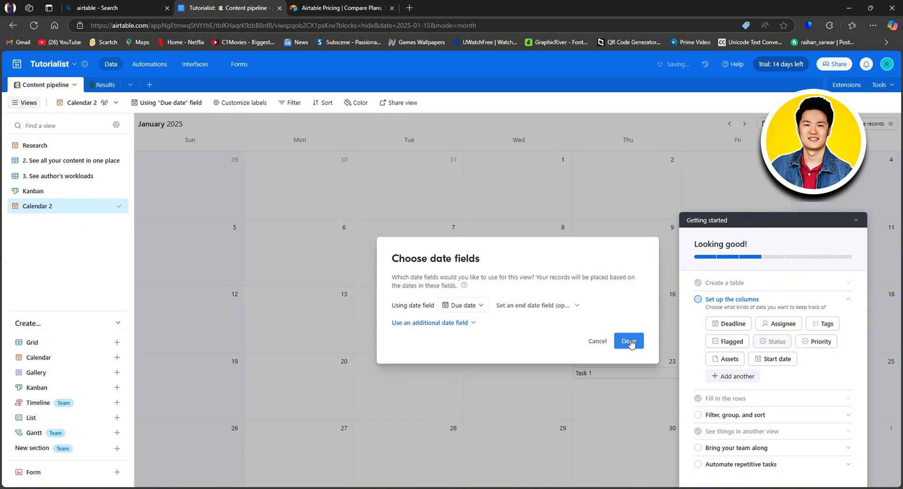
left_click(631, 347)
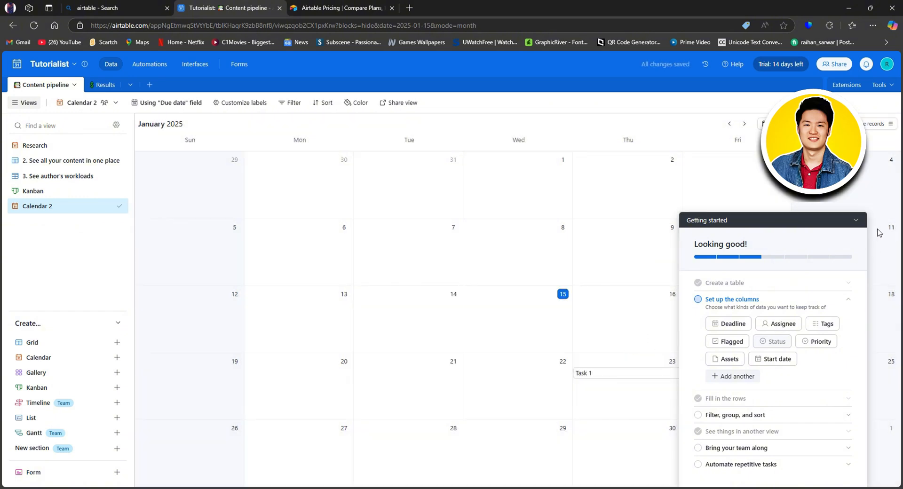
- Add a blank record on January 23 beneath Task 1 in the calendar
left_click(858, 221)
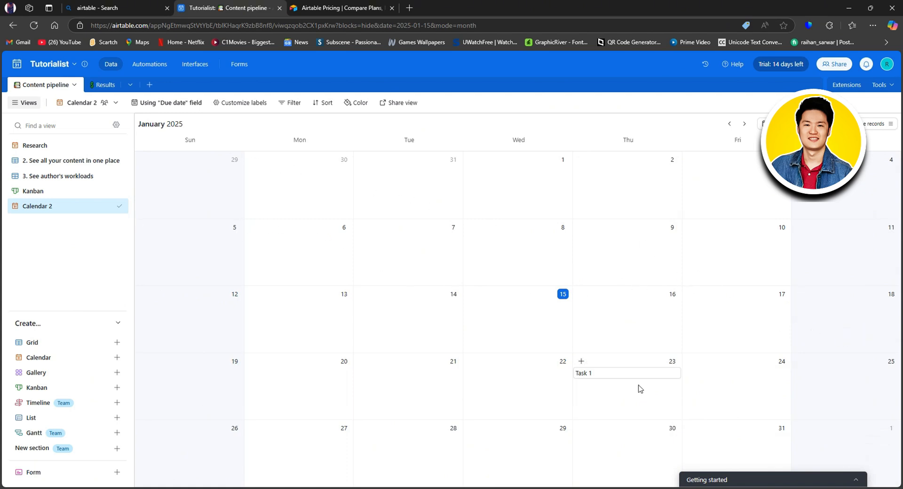
left_click(606, 374)
double_click(616, 398)
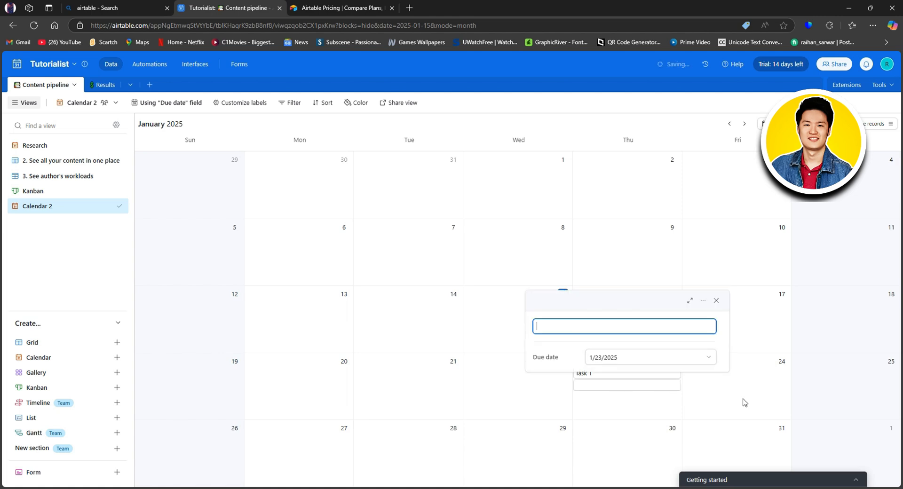
left_click(851, 397)
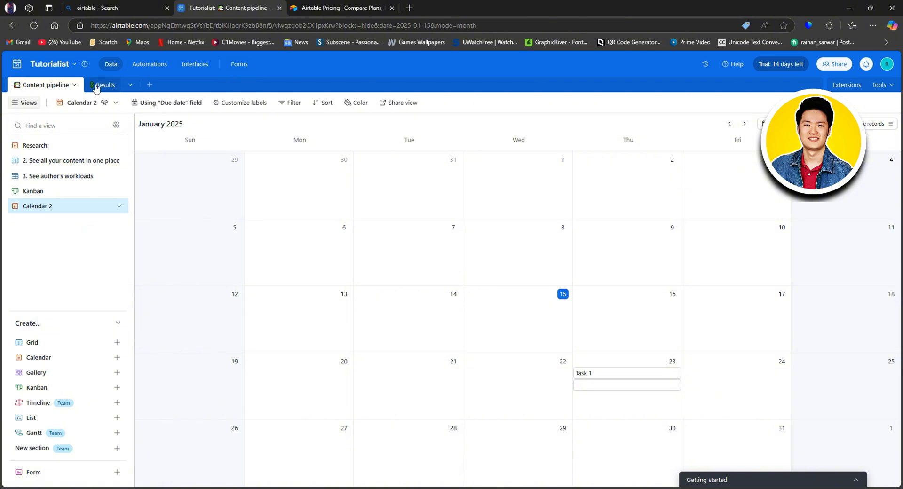
- Open the table list and show the sources for adding a new table
left_click(131, 86)
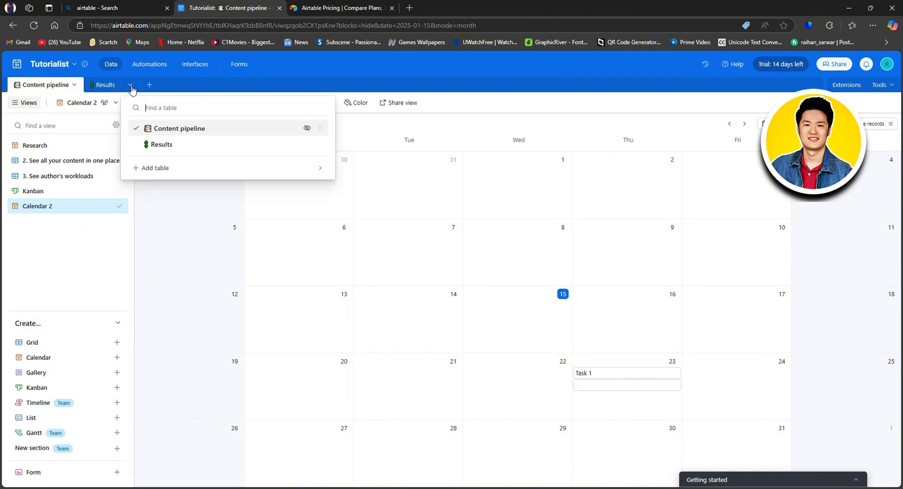
right_click(190, 145)
left_click(316, 147)
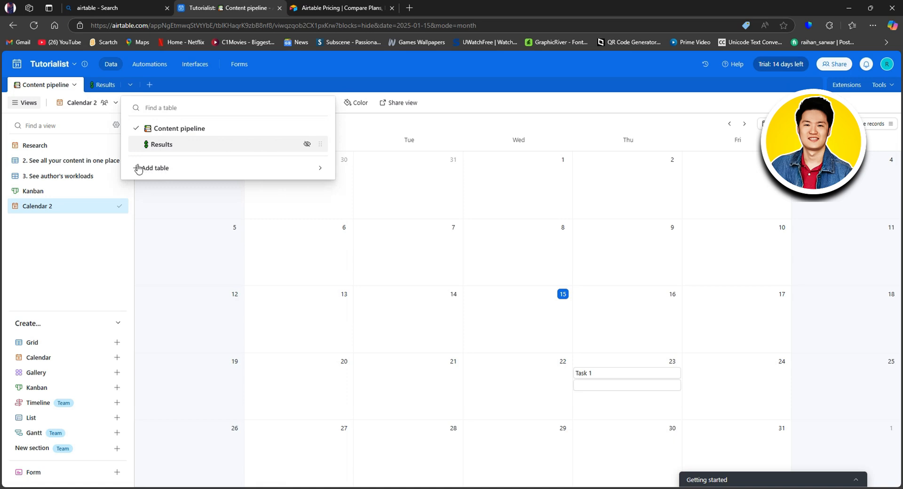
left_click(319, 171)
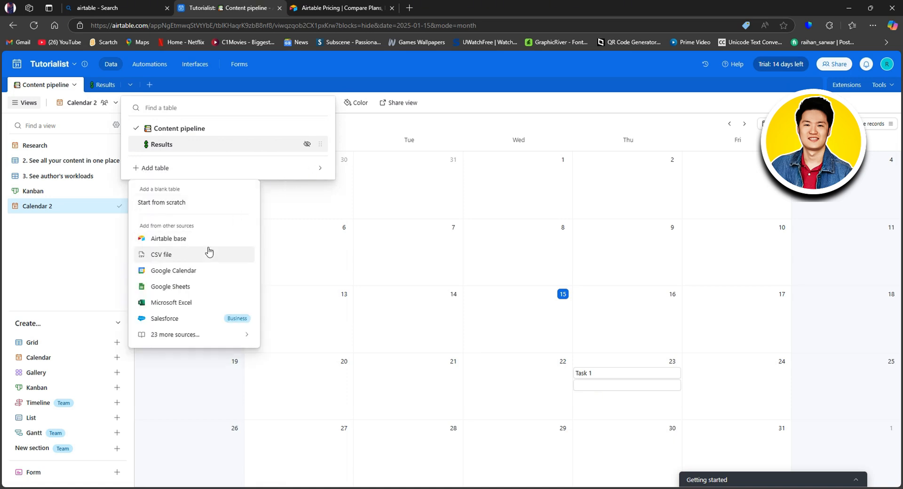
- Browse options for the all-content and author's workloads views, keeping the Calendar 2 name
left_click(90, 227)
right_click(92, 162)
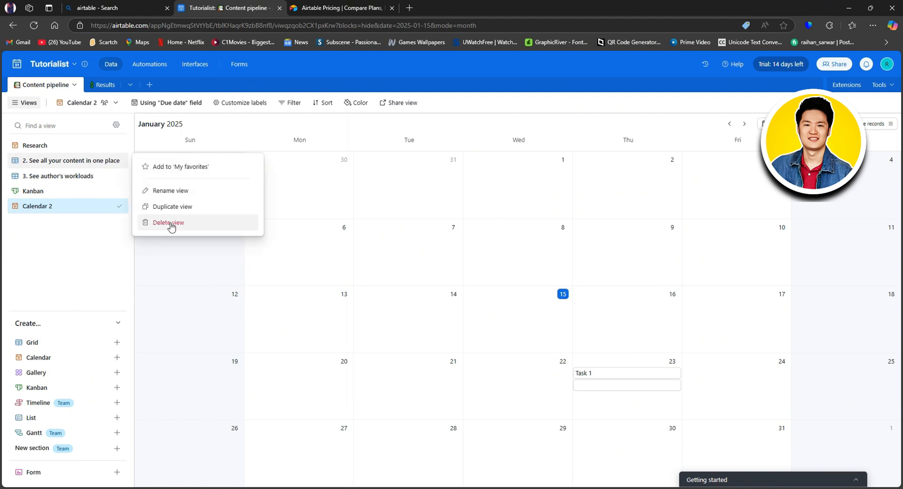
right_click(86, 180)
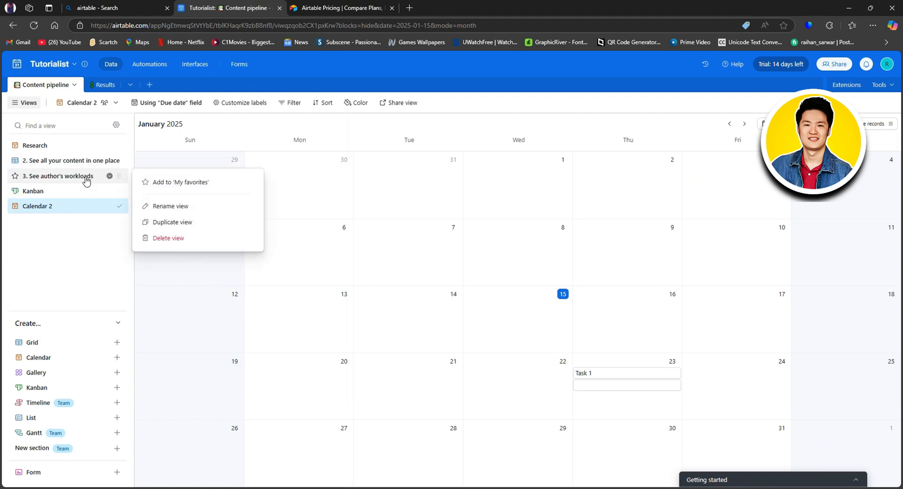
left_click(114, 243)
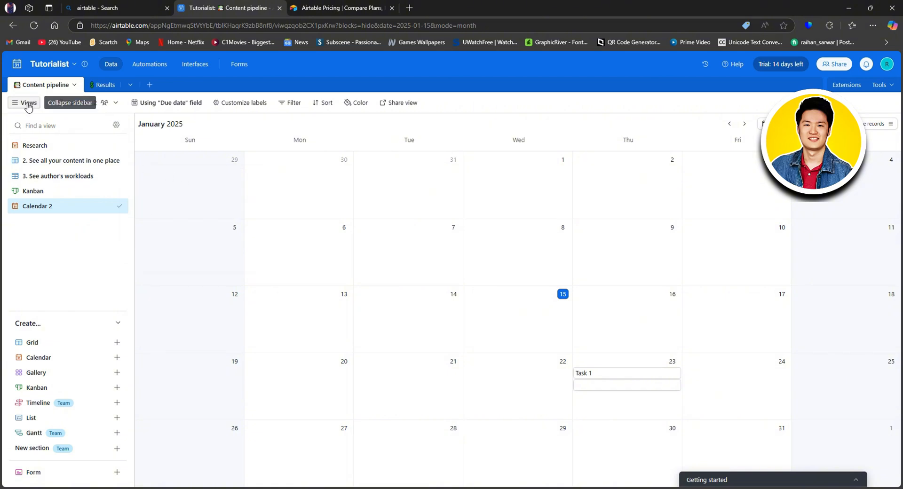
double_click(79, 102)
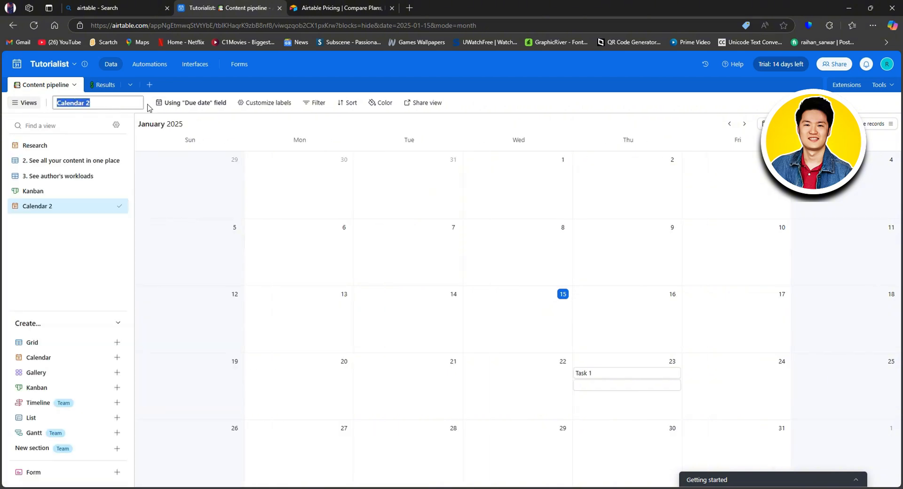
left_click(162, 121)
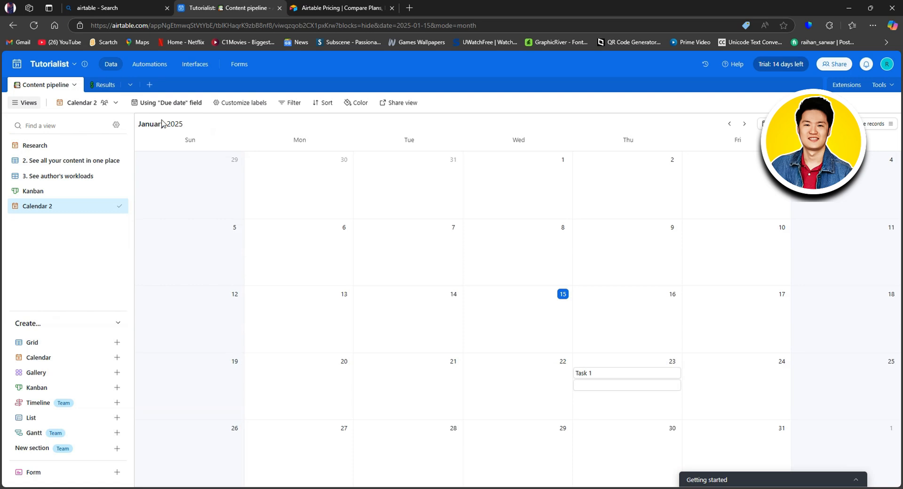
- Keep Due date as Calendar 2's date field, review labels, then return Home
left_click(190, 108)
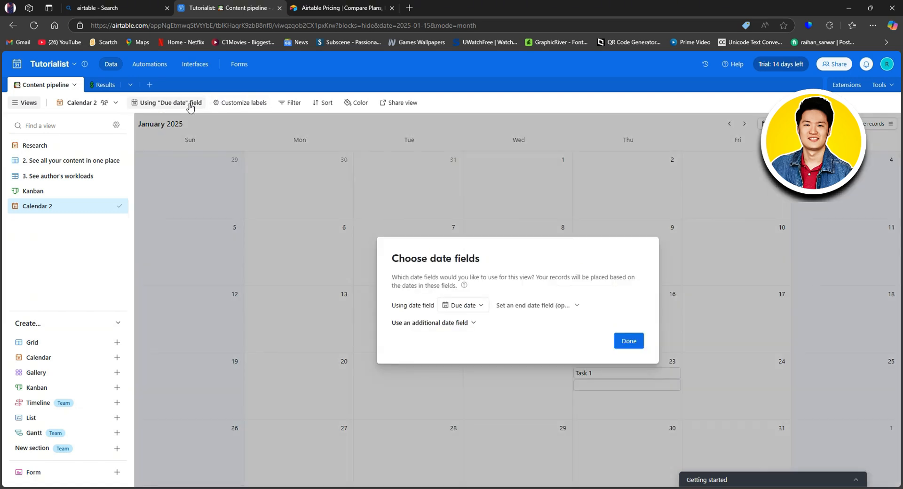
left_click(634, 341)
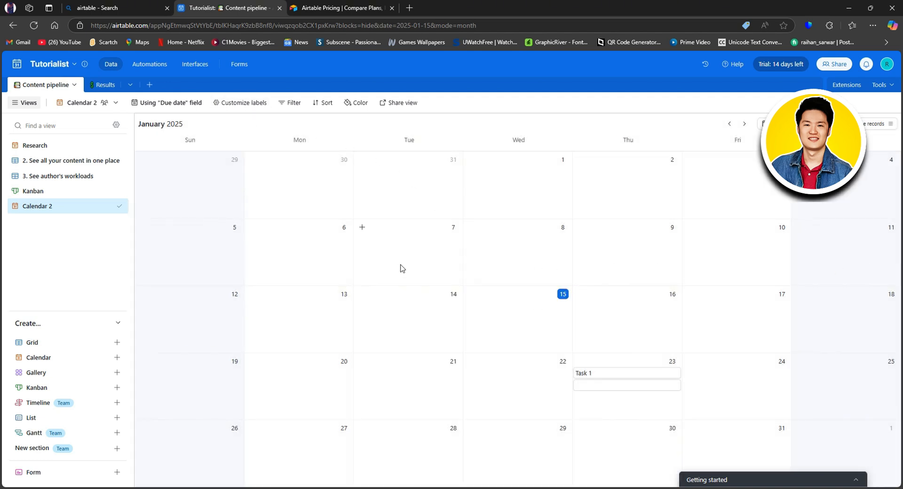
left_click(239, 105)
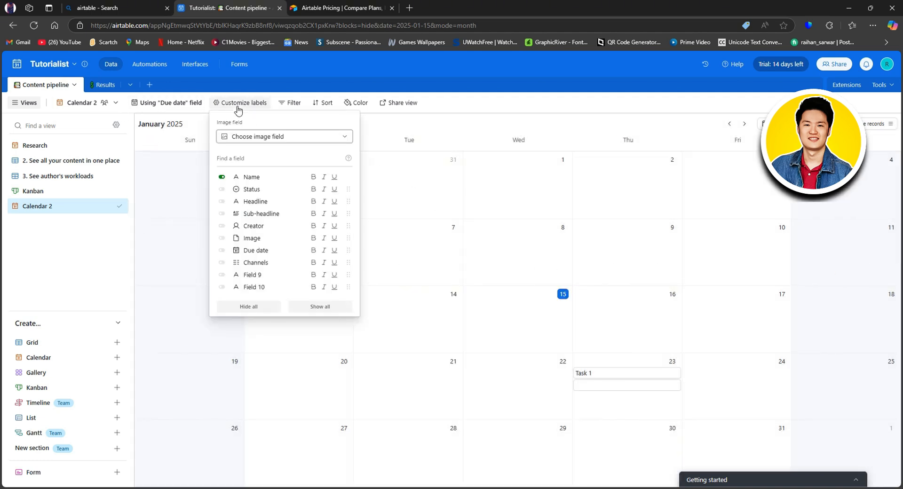
left_click(238, 109)
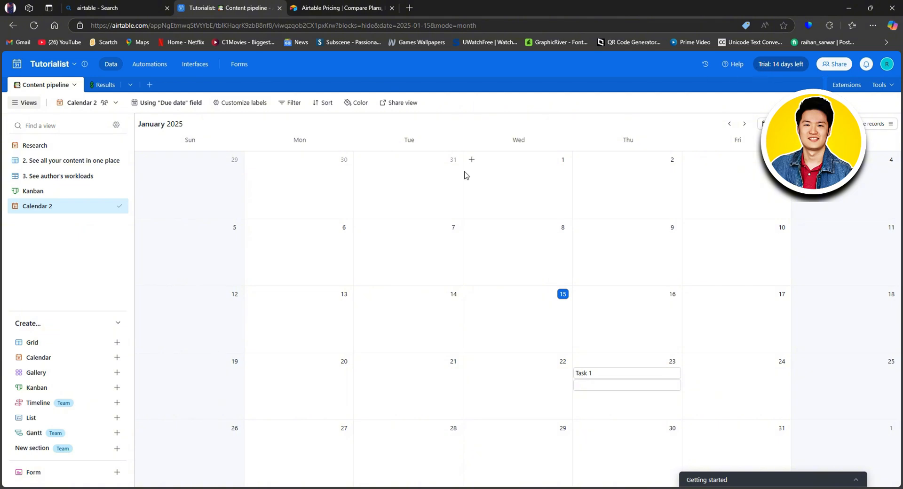
left_click(21, 69)
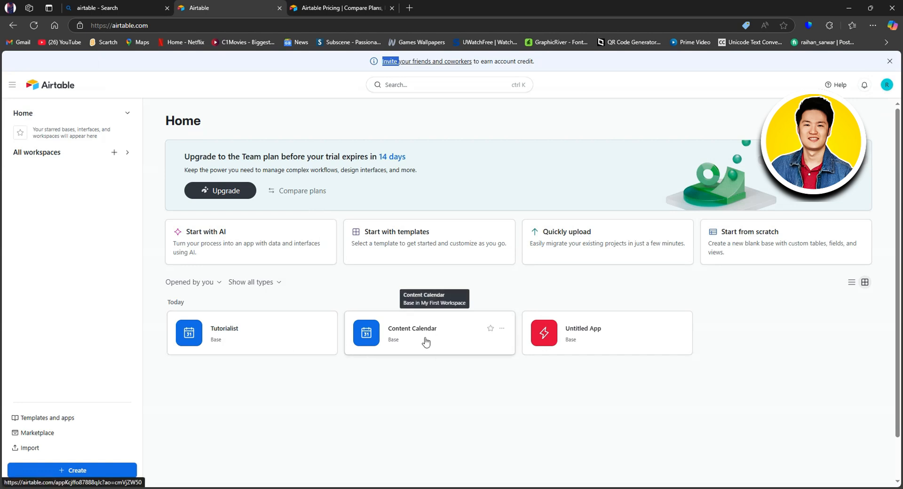
left_click(452, 341)
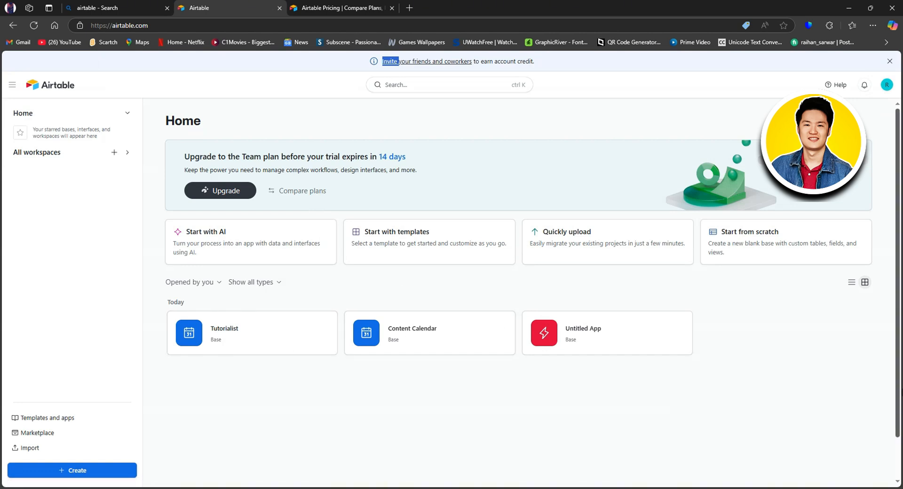